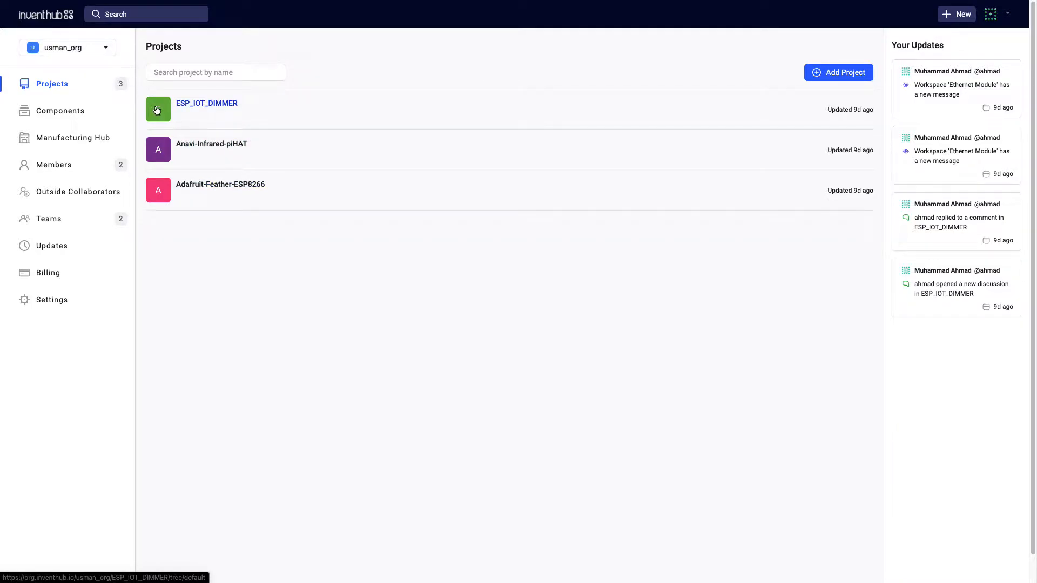
Step: Open the Bill of Materials page of the ESP_IOT_DIMMER project
left_click(193, 116)
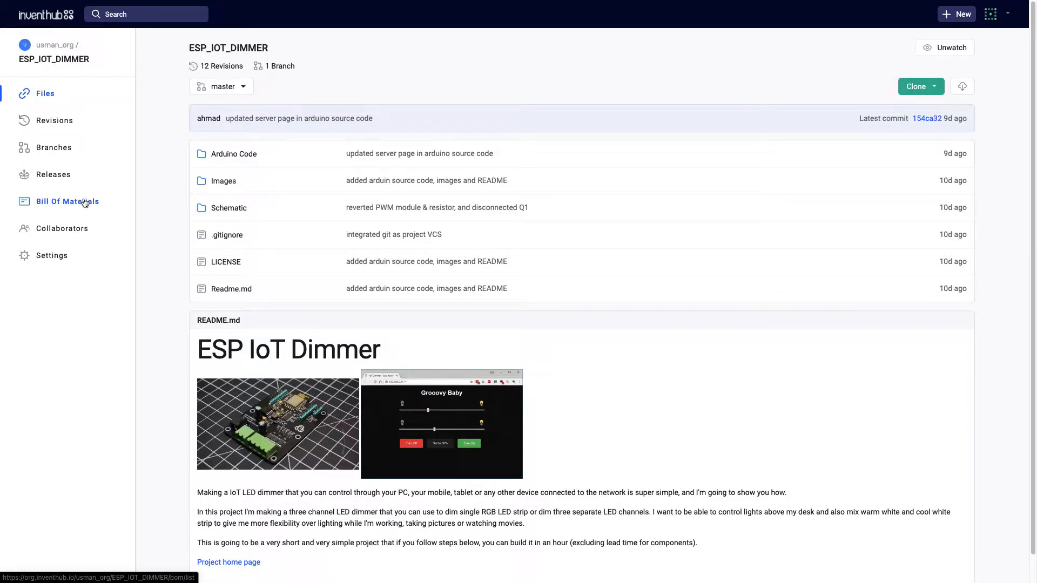
left_click(84, 202)
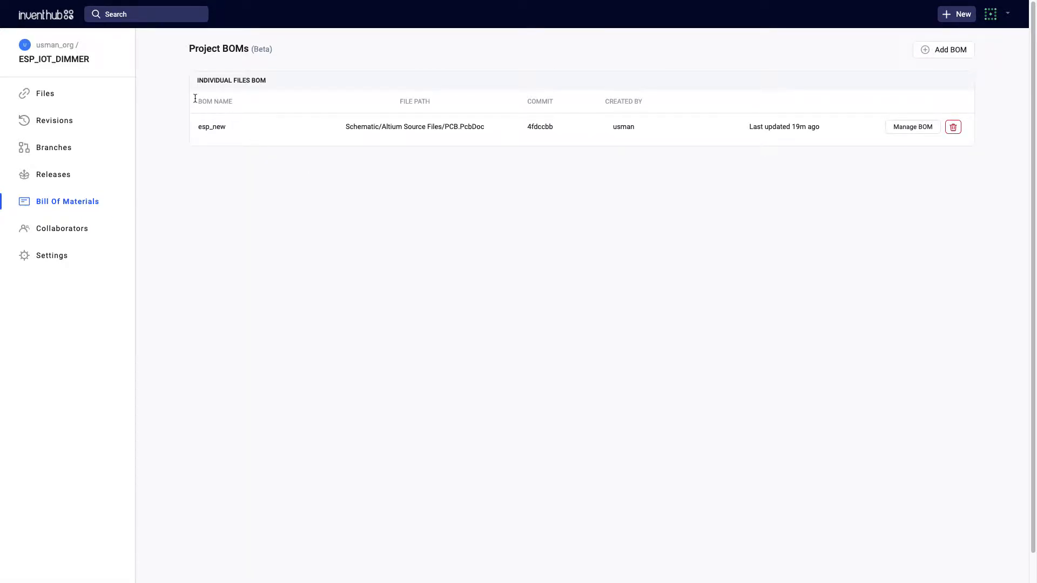
left_click_drag(165, 47, 360, 147)
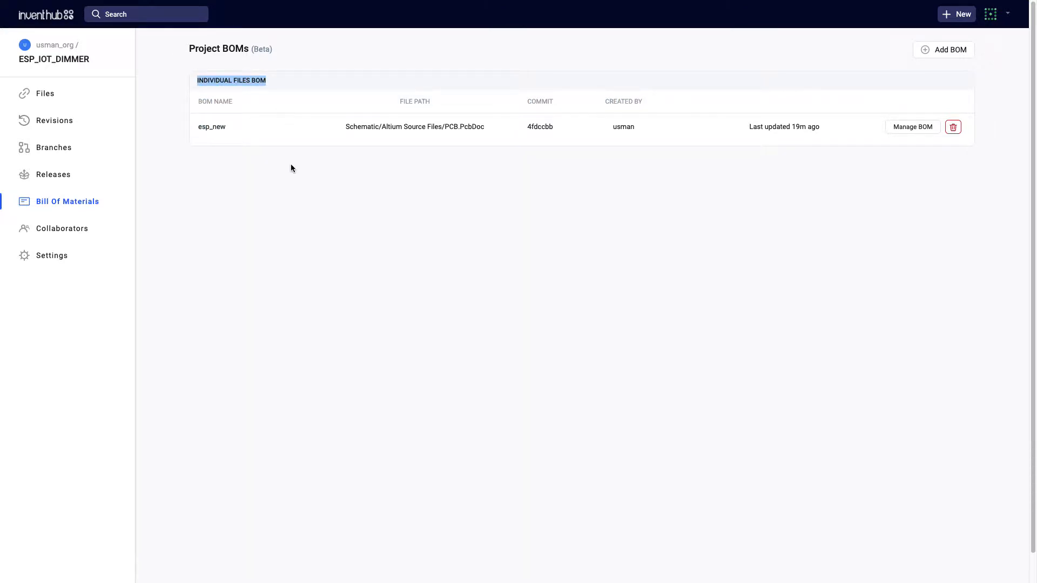
left_click(298, 204)
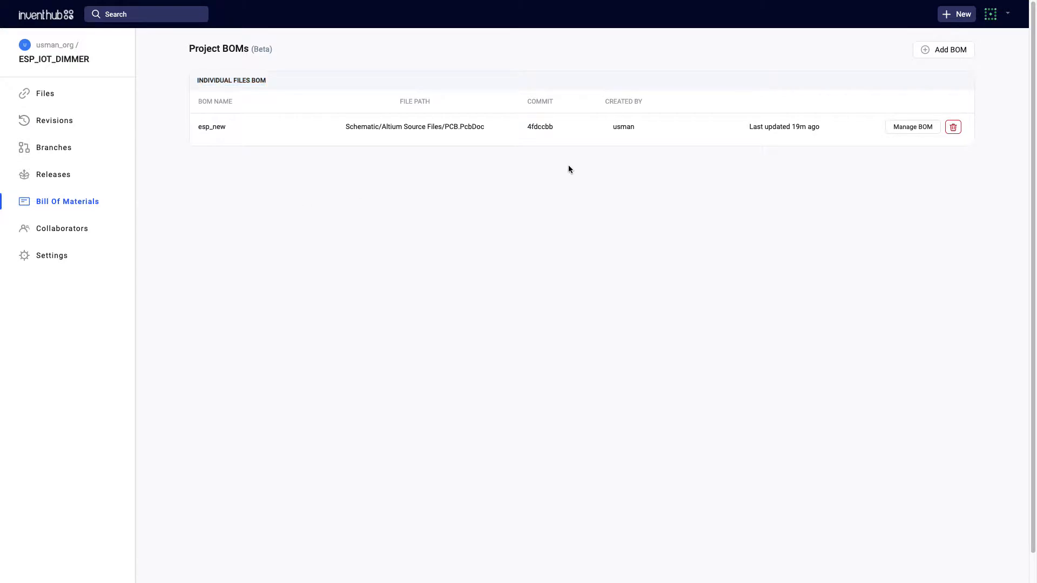
Step: Create a new BOM named esp_demo with revision v1 from Schematic/Altium Source Files/PCB.PcbDoc on the master branch
left_click(925, 53)
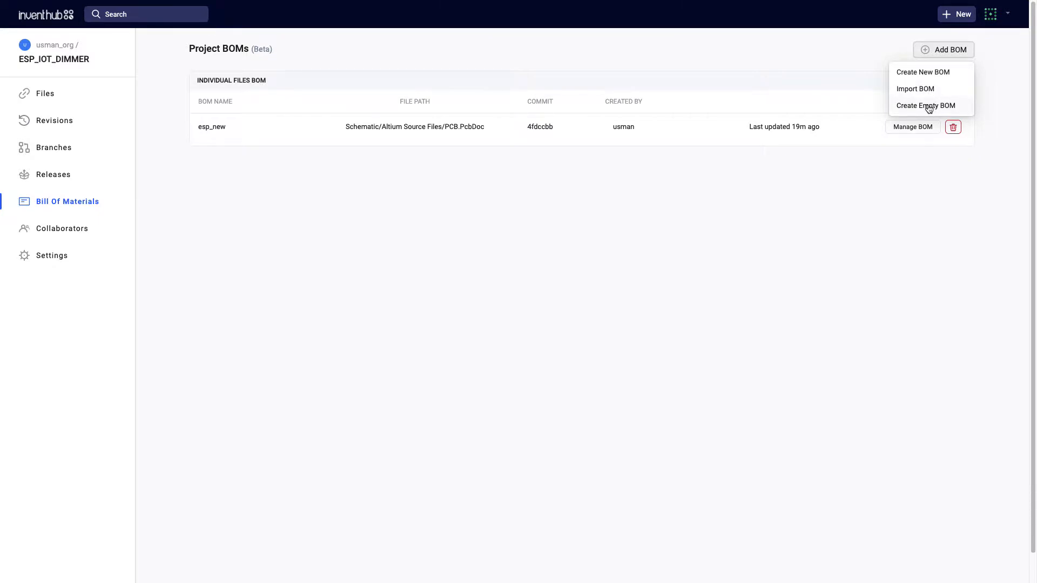
left_click(929, 73)
left_click(583, 257)
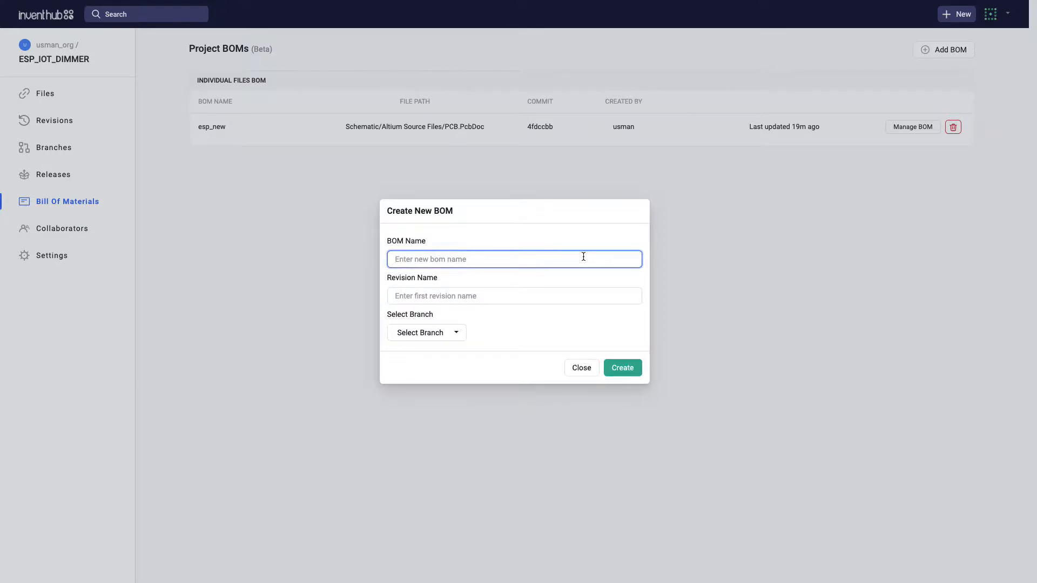
type("esp_demo")
left_click(557, 297)
type("v1")
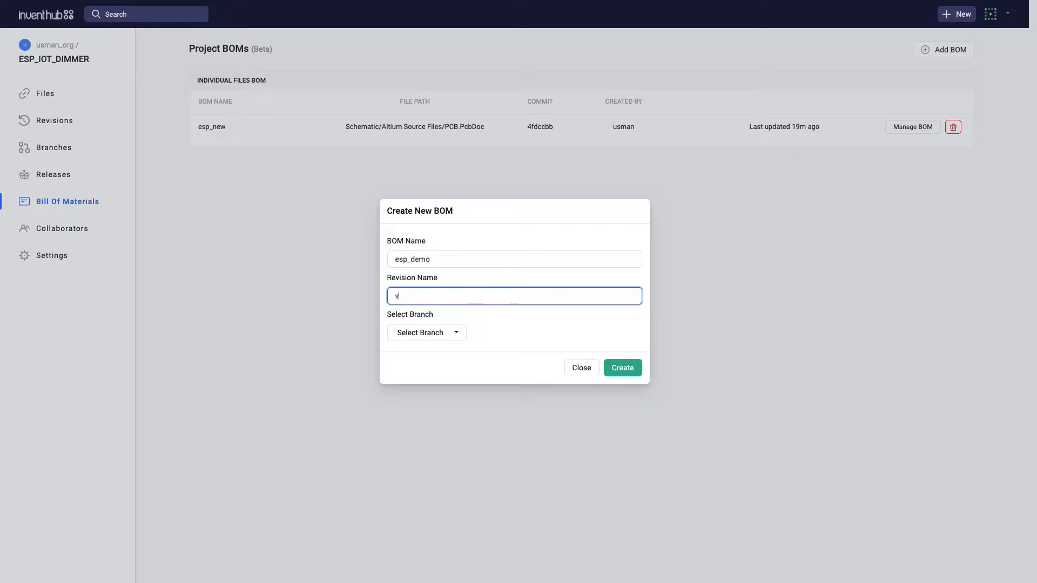
left_click(443, 338)
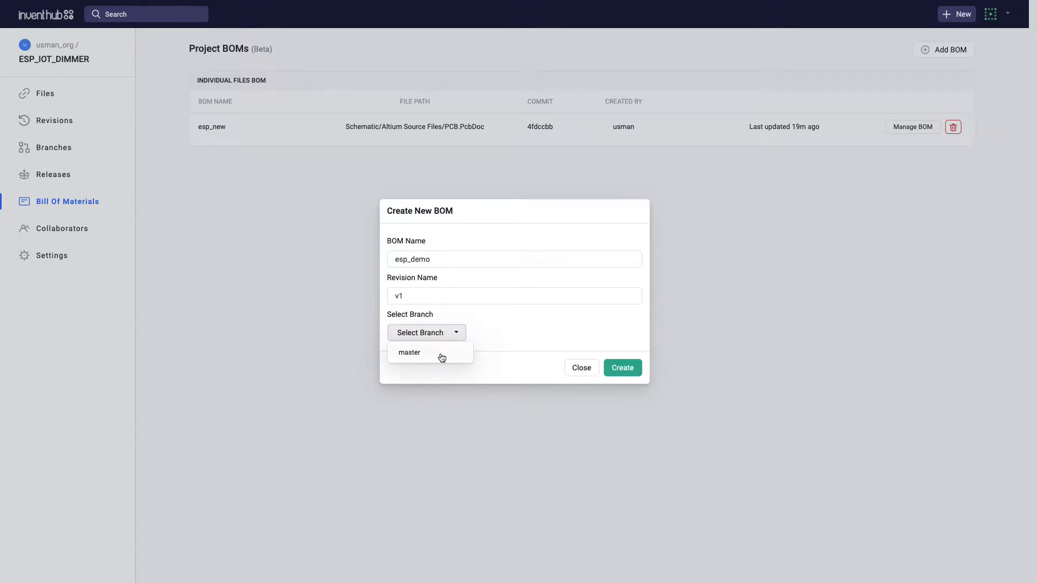
left_click(440, 353)
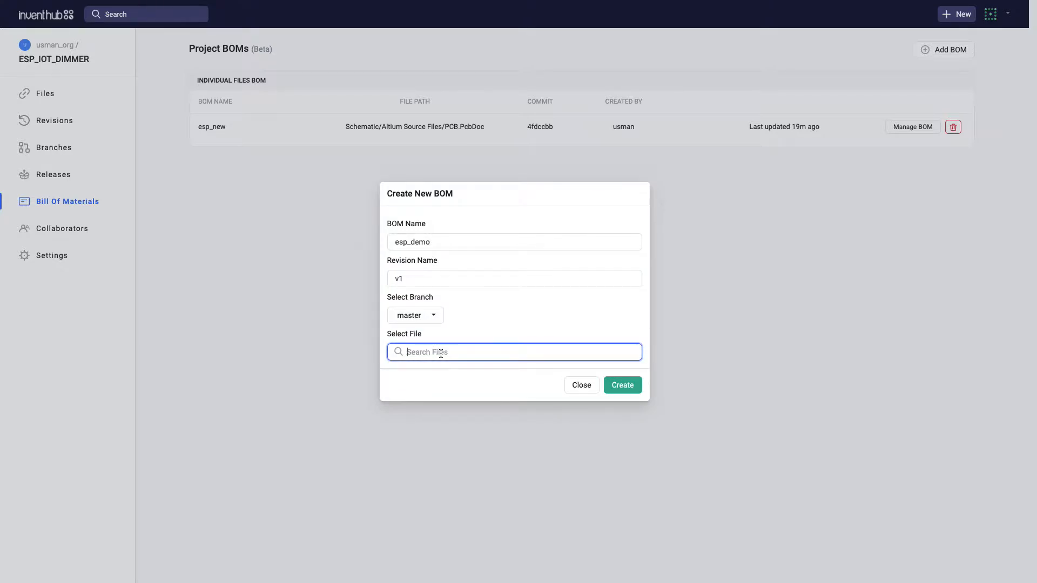
type("pcb")
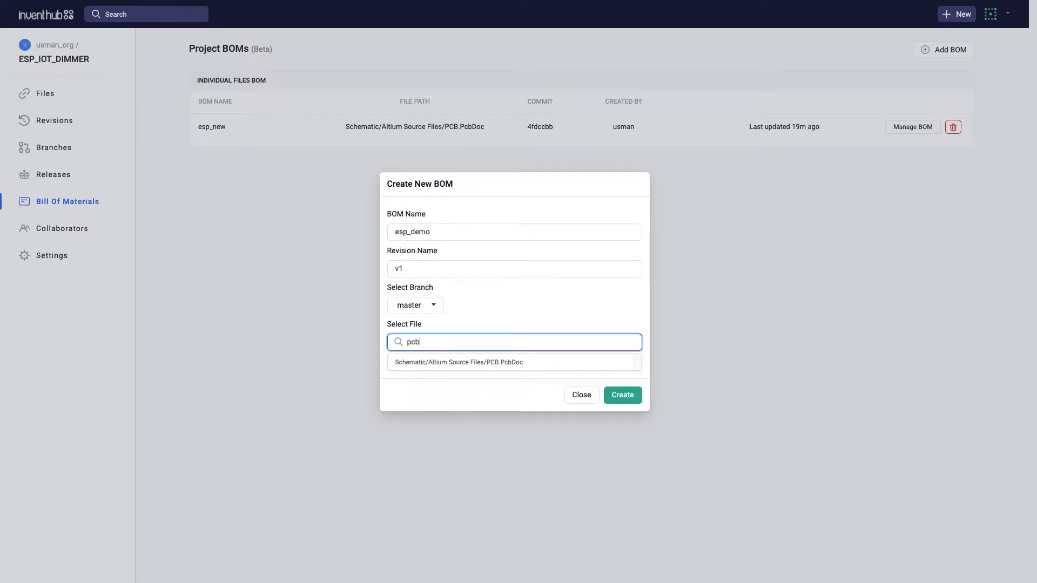
left_click(513, 363)
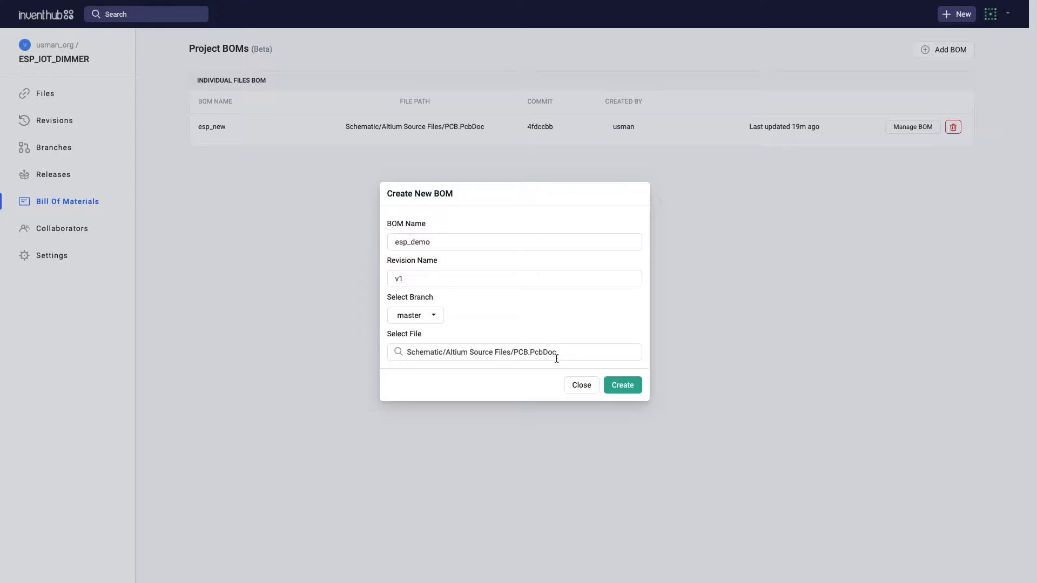
left_click(622, 385)
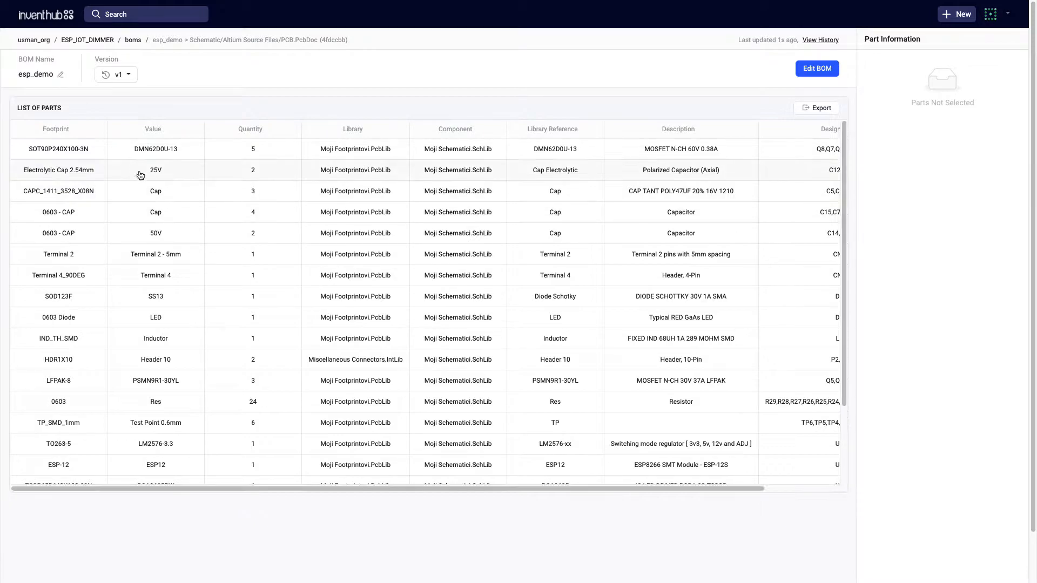
Step: Examine the esp_demo list of parts and show the row information of the first part
scroll(149, 258, "down", 3)
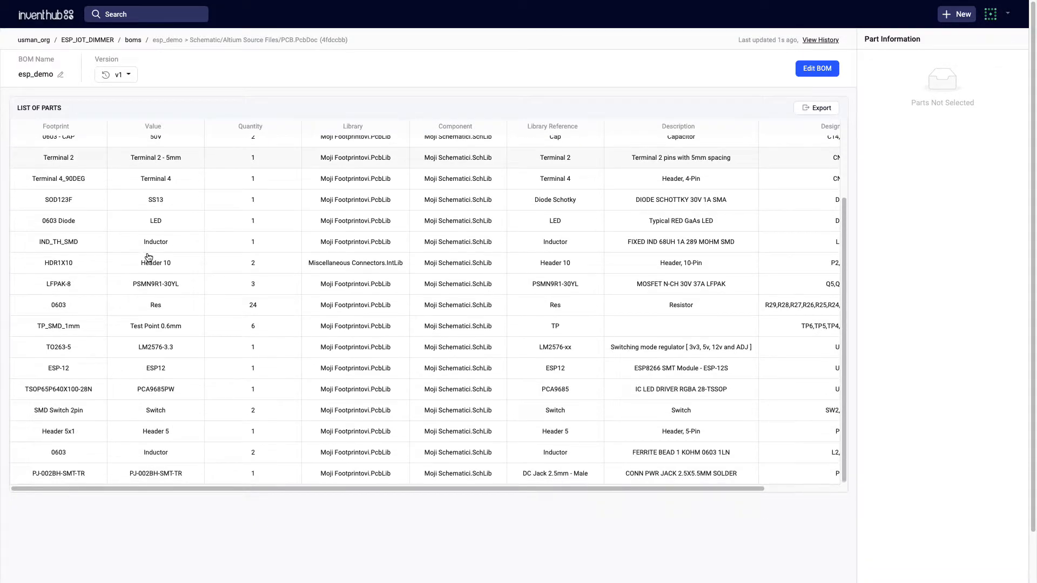
scroll(150, 258, "up", 3)
left_click(88, 156)
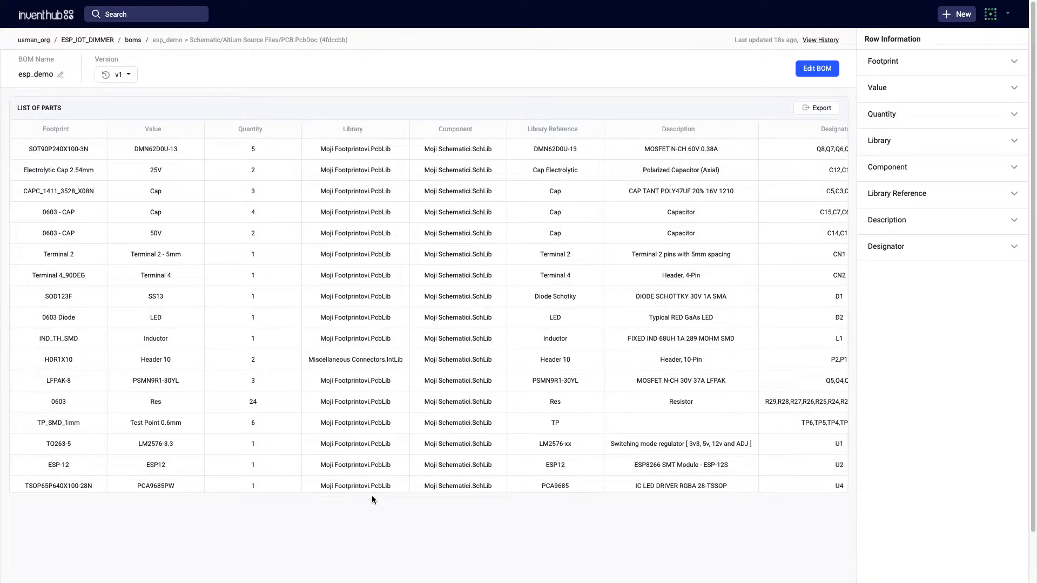
left_click_drag(372, 488, 268, 471)
Step: Check the BOM's available versions and its revision history
left_click(137, 78)
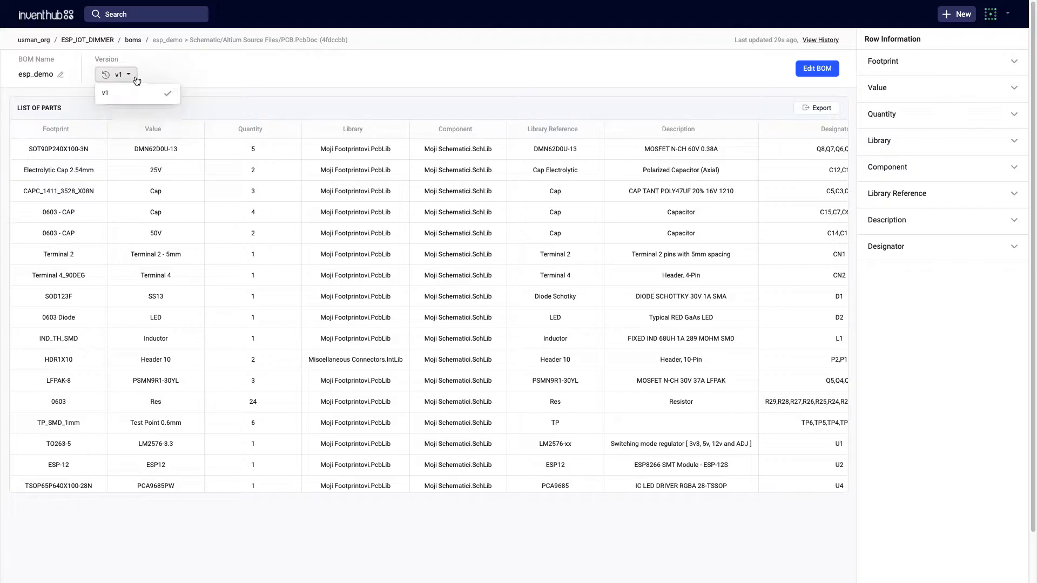
left_click(210, 71)
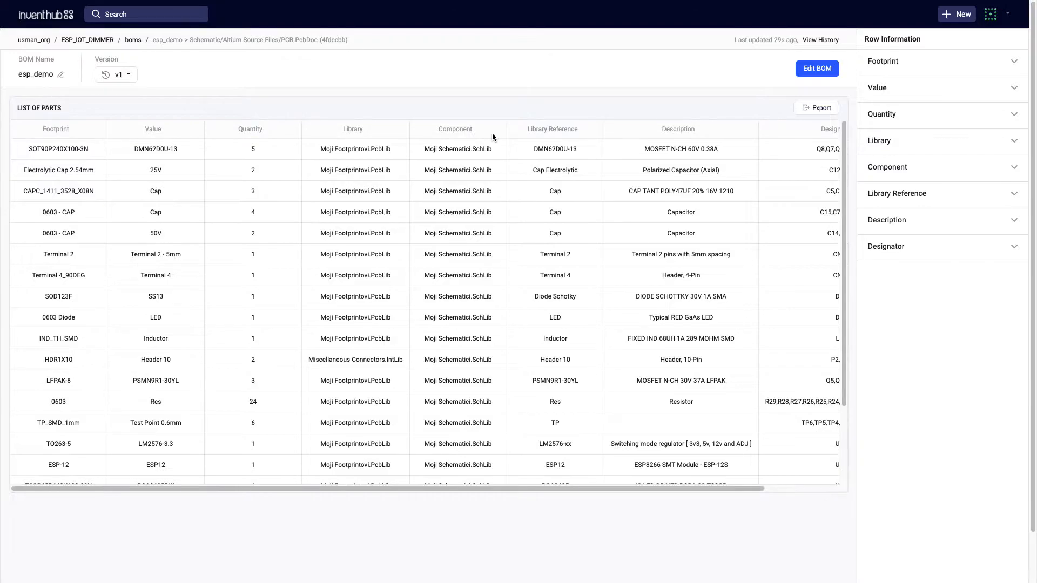
left_click(826, 39)
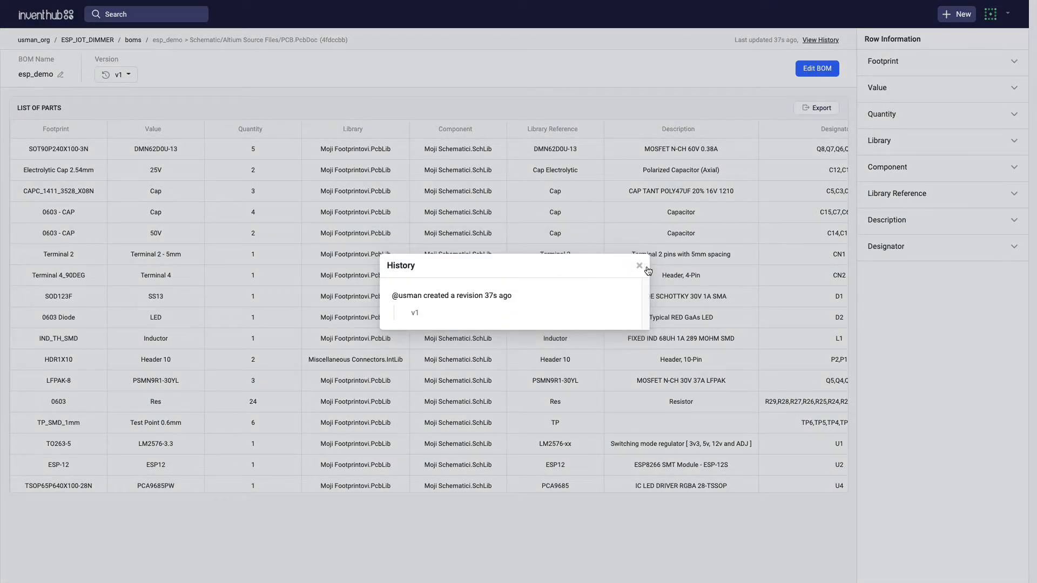
left_click(646, 269)
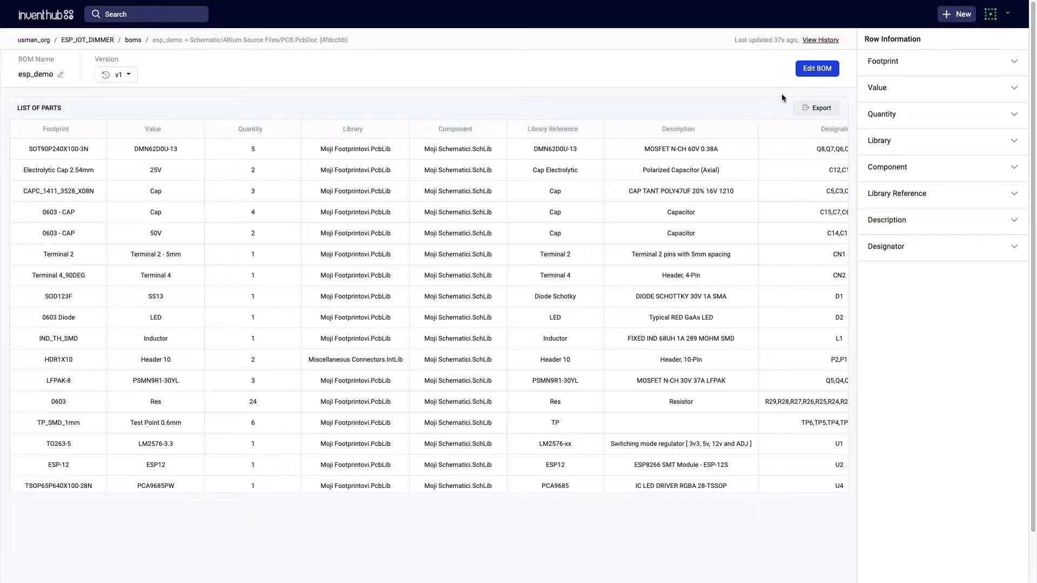
Step: Put the esp_demo BOM into editing mode and enable Supply Chain
left_click(817, 69)
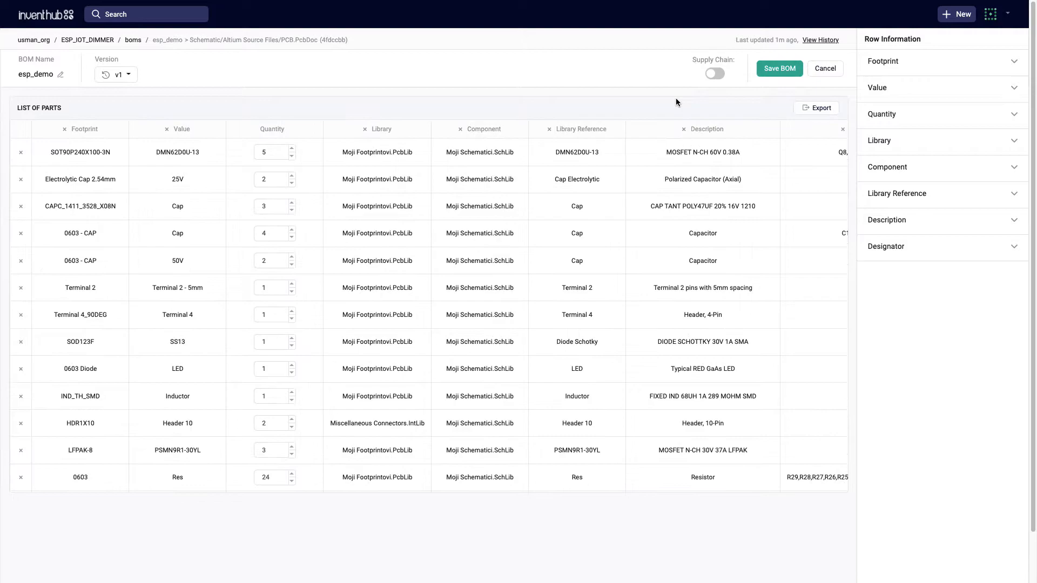
scroll(389, 162, "down", 3)
scroll(386, 204, "up", 3)
left_click(717, 75)
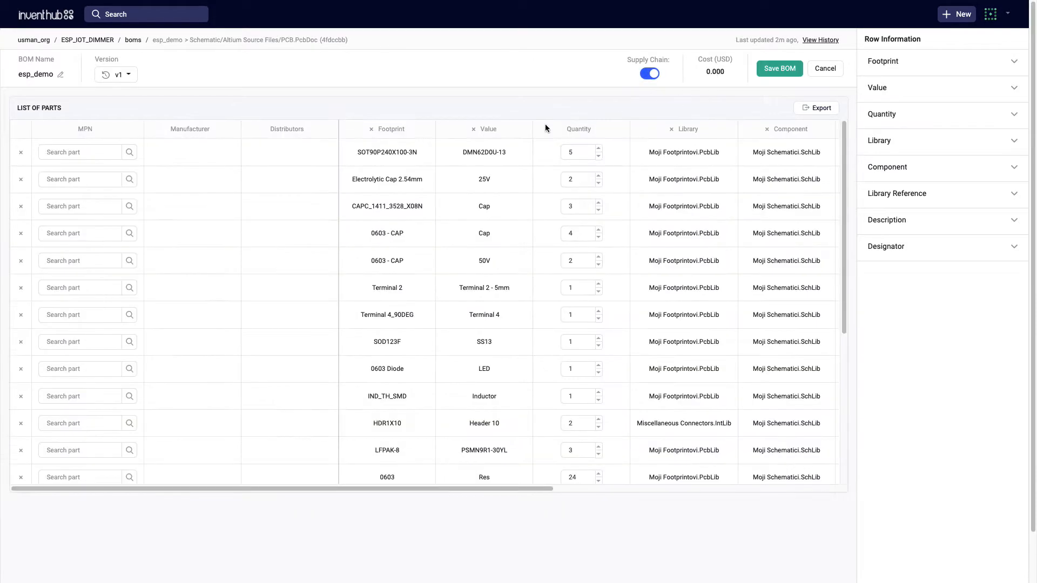
Step: Search for manufacturer parts matching "electrolytic cap" for the Electrolytic Cap 2.54mm row
left_click(70, 154)
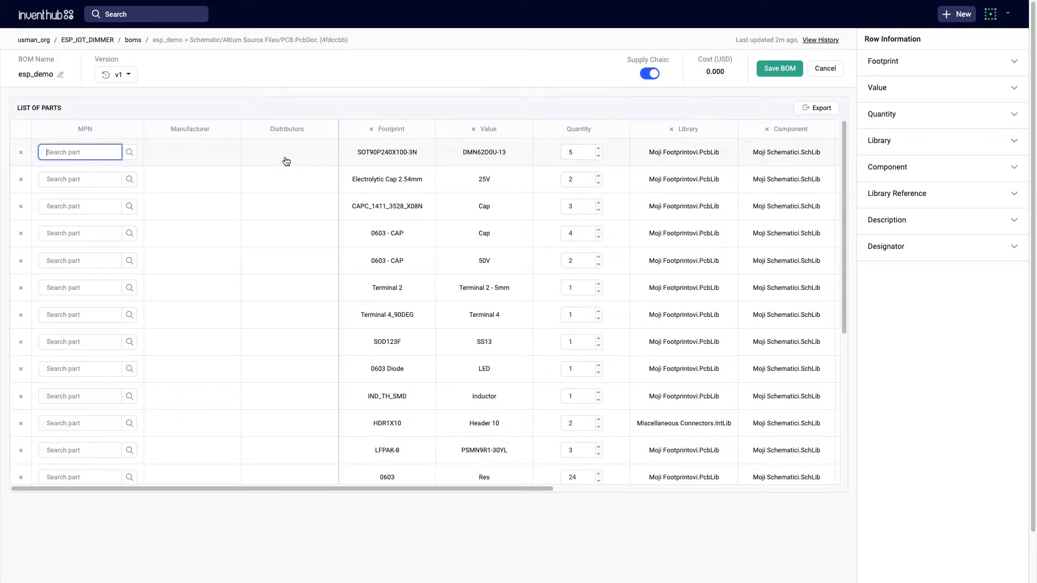
left_click(114, 174)
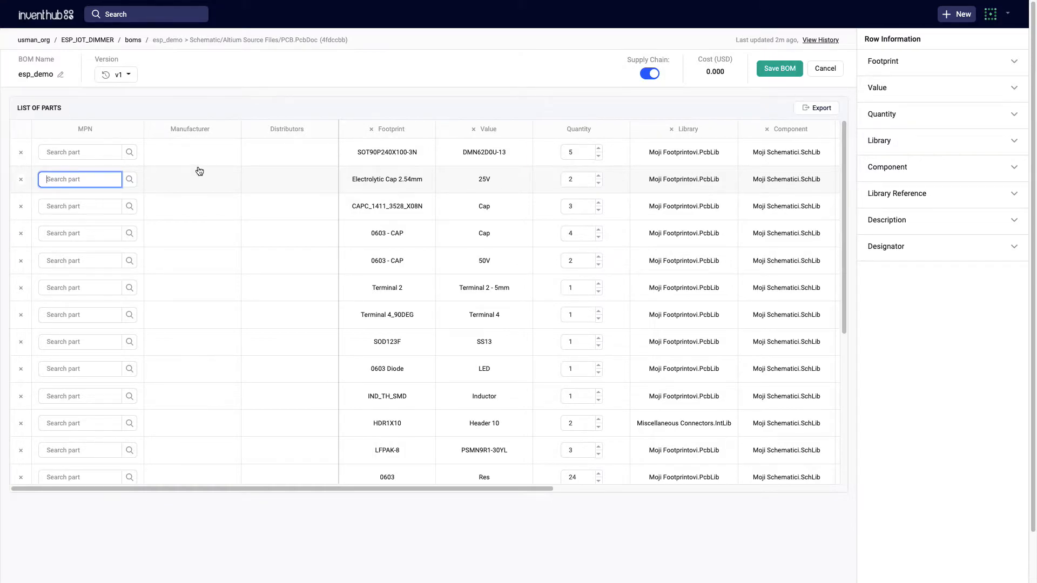
type("elector")
key("ctrl+a")
key("BackSpace")
type("elect")
type("o")
type("o")
type("lytic cap")
left_click(131, 179)
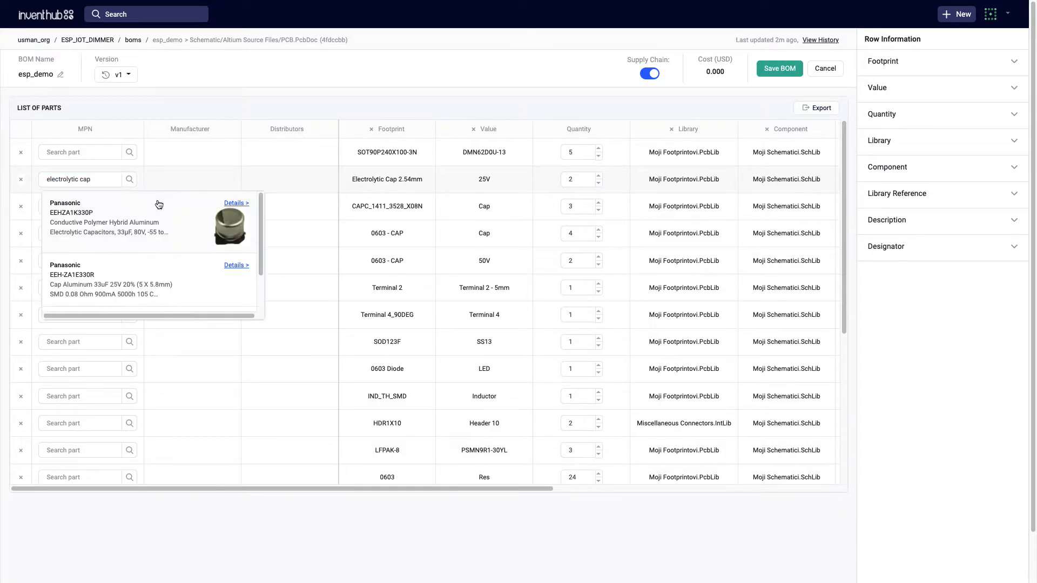
Step: Assign the Panasonic part EEHZA1K330P to the Electrolytic Cap 2.54mm row and select Digi-Key as its distributor
scroll(152, 269, "down", 2)
scroll(153, 268, "down", 1)
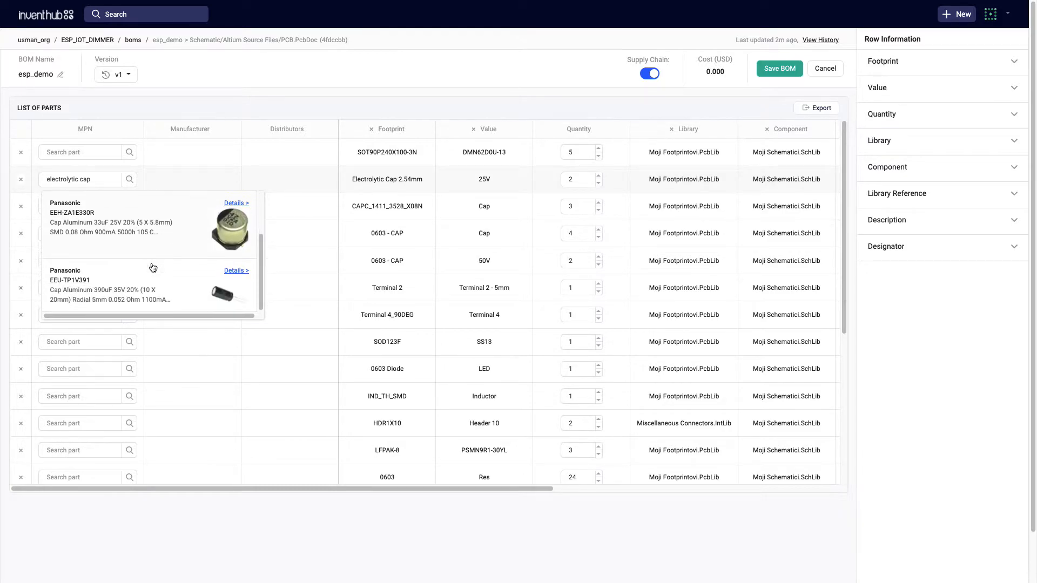
scroll(153, 273, "up", 2)
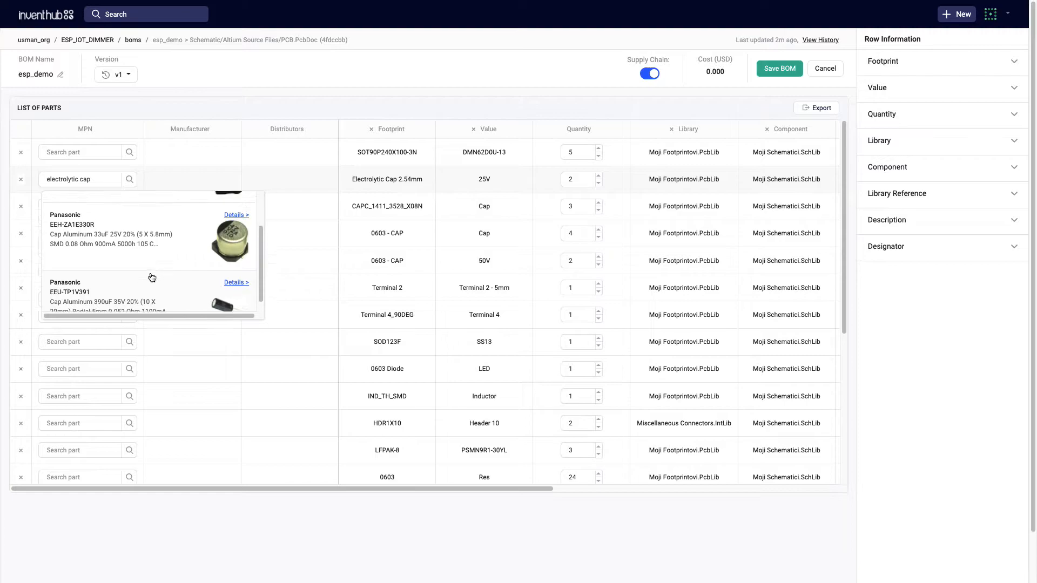
scroll(152, 277, "up", 1)
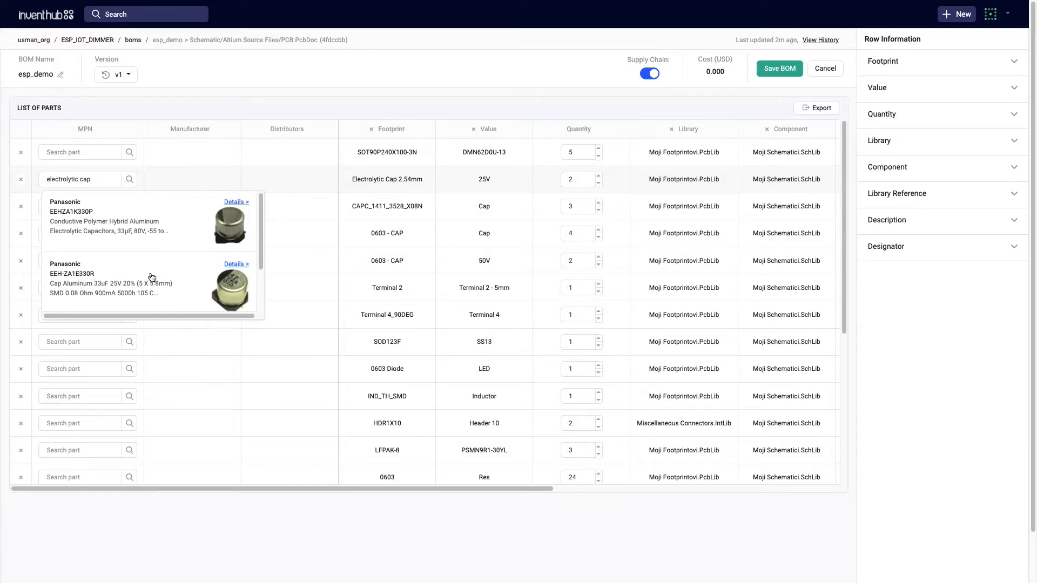
left_click(158, 224)
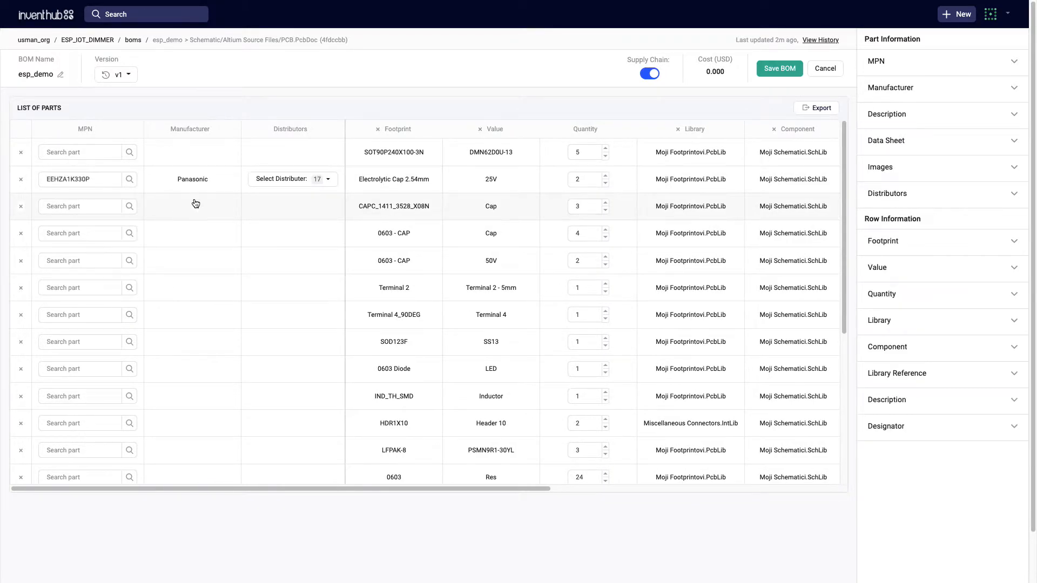
left_click(251, 178)
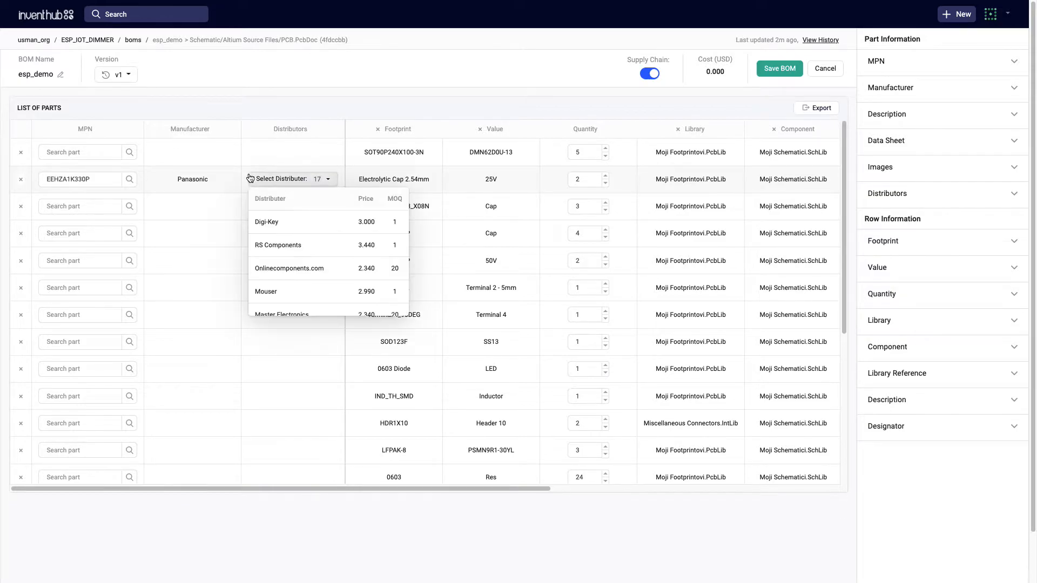
left_click(271, 222)
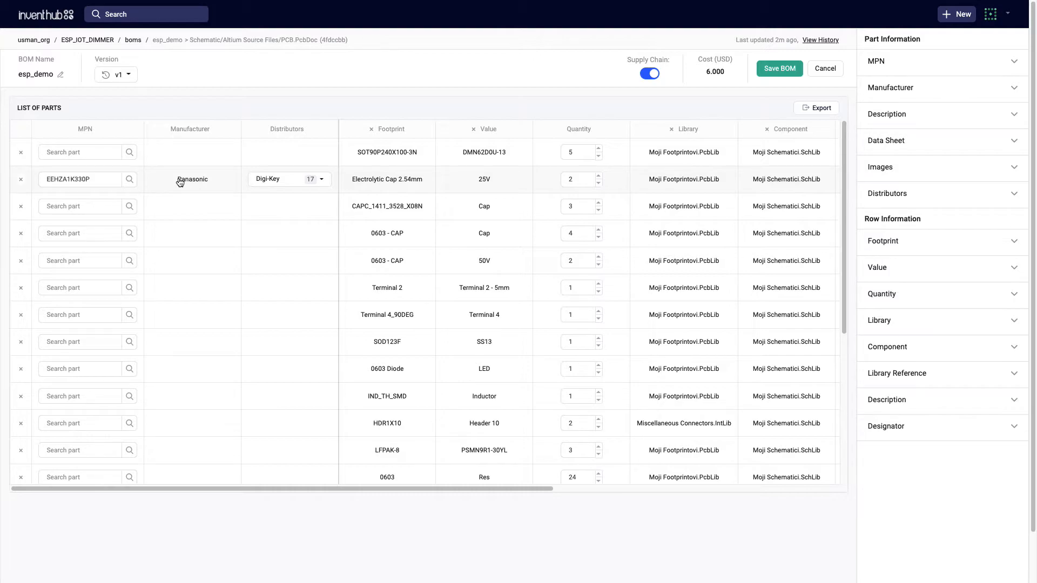
Step: Examine the assigned capacitor's part information, from images, datasheet link and description to the RS Components distributor pricing
left_click(892, 176)
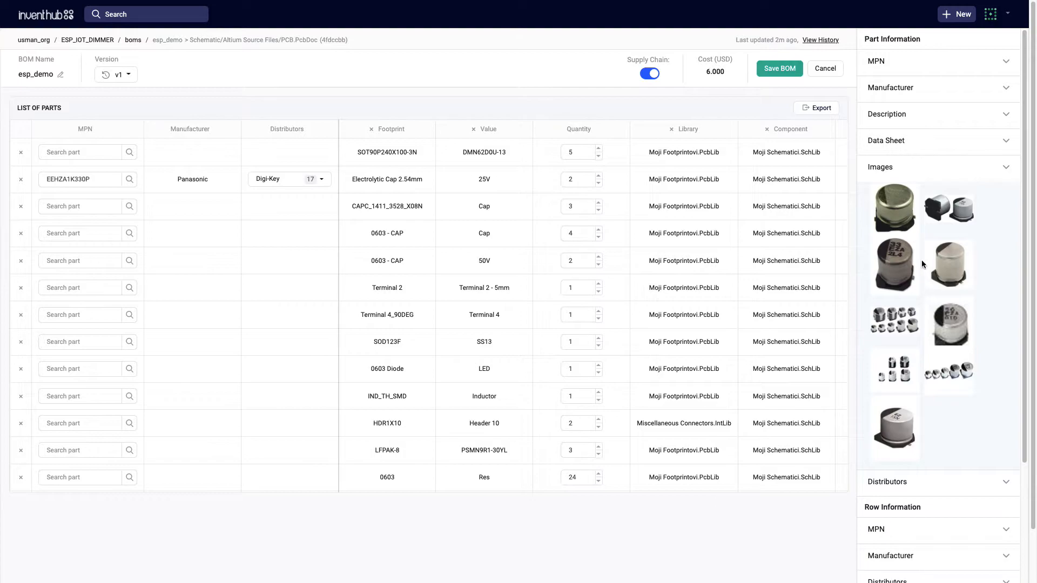
left_click(894, 141)
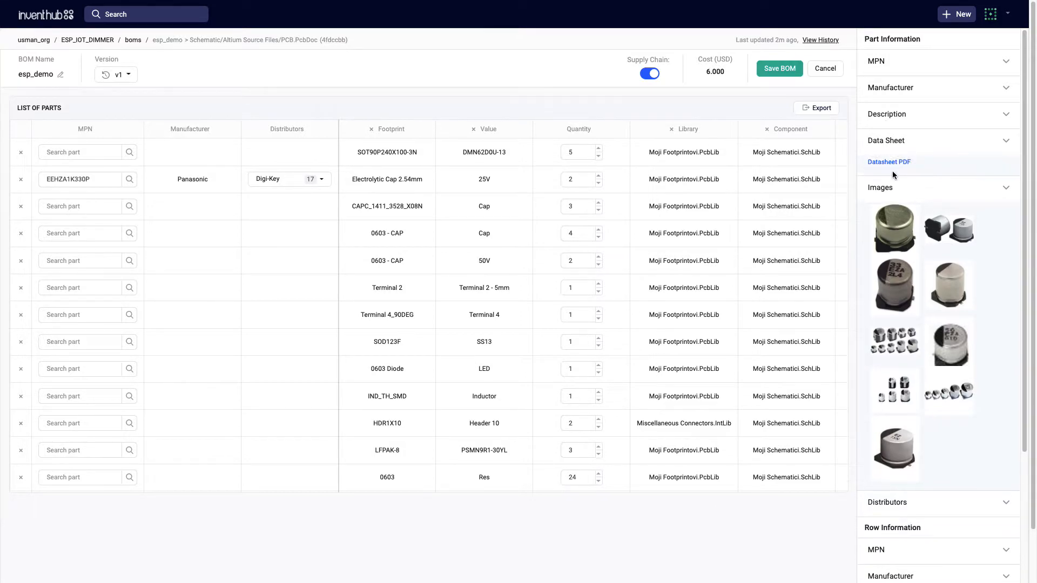
left_click(899, 112)
left_click(902, 91)
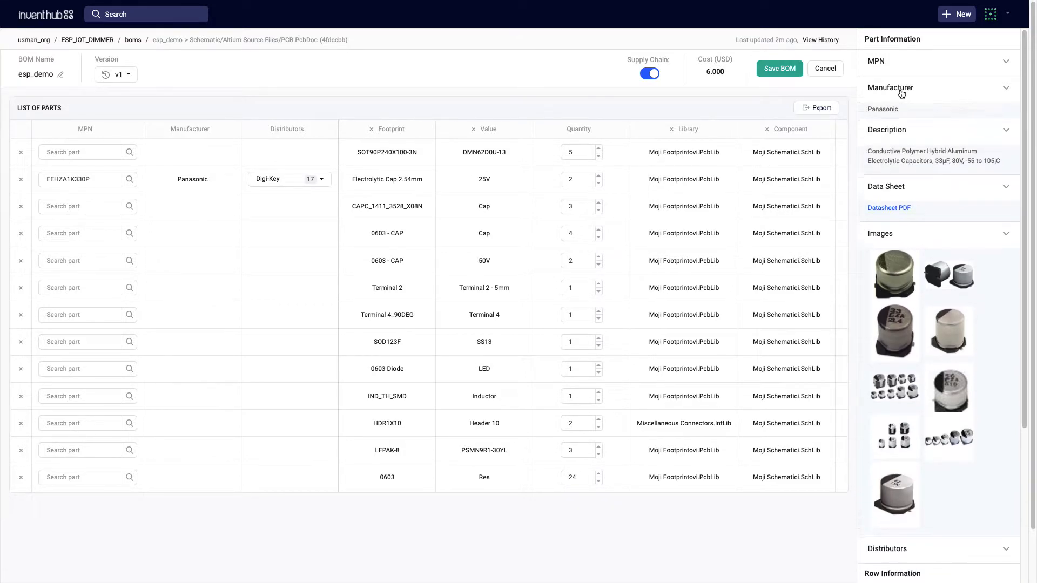
left_click(901, 64)
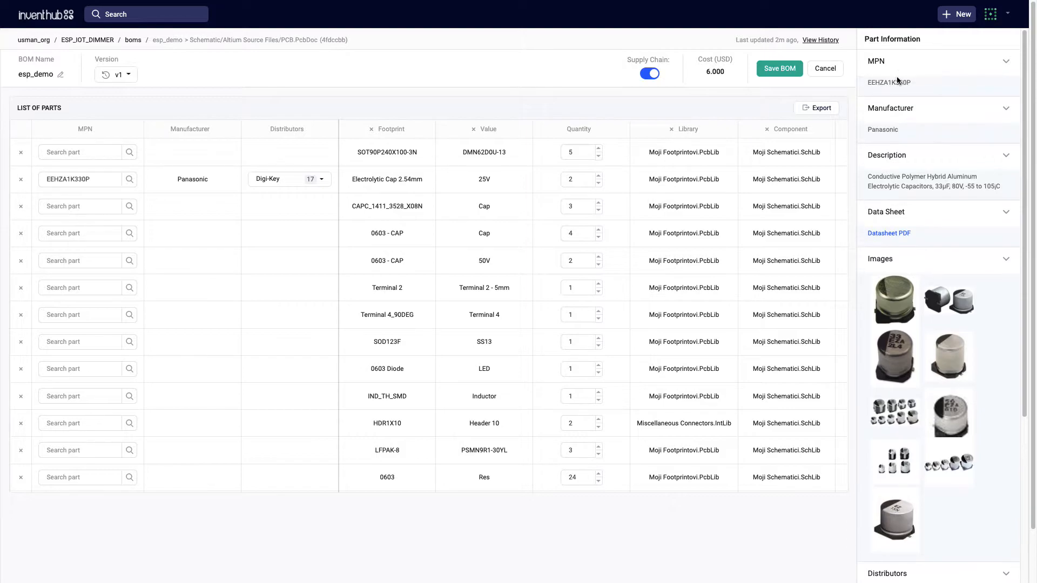
scroll(894, 290, "down", 5)
left_click(902, 295)
left_click(898, 327)
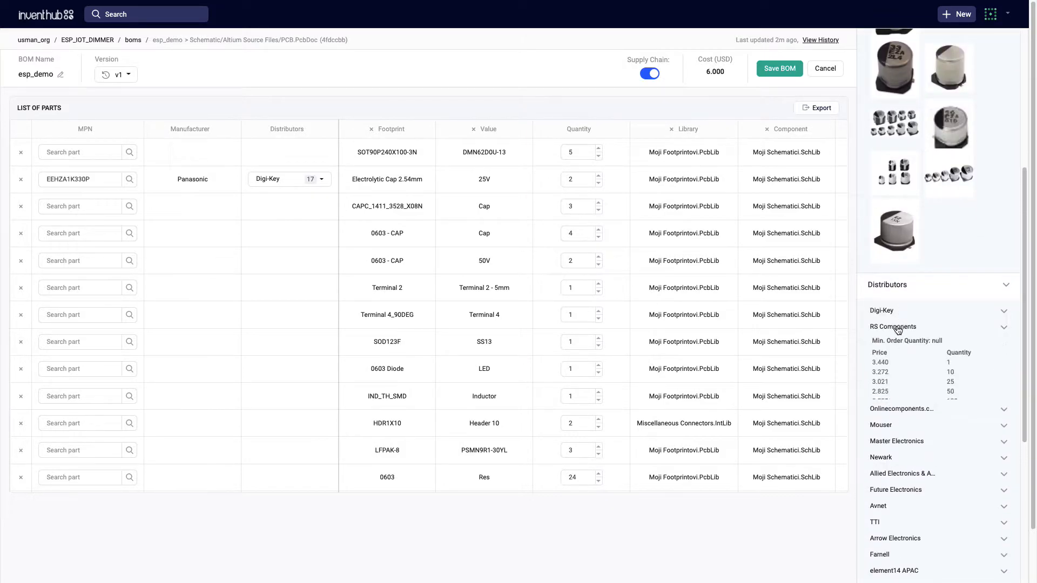
scroll(898, 407, "down", 1)
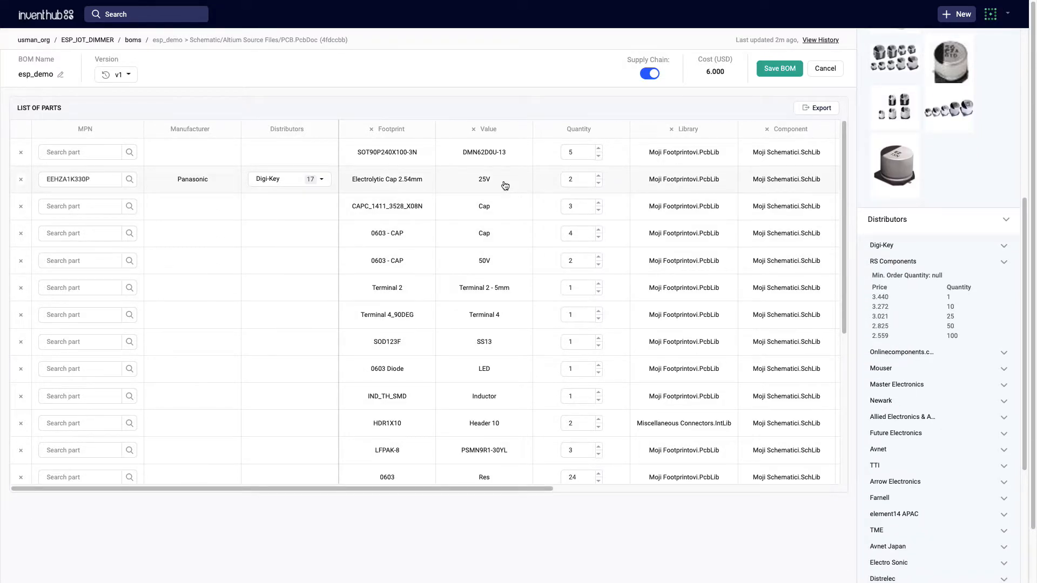
Step: Change the distributor of the Electrolytic Cap 2.54mm row's Panasonic part to RS Components
left_click(319, 180)
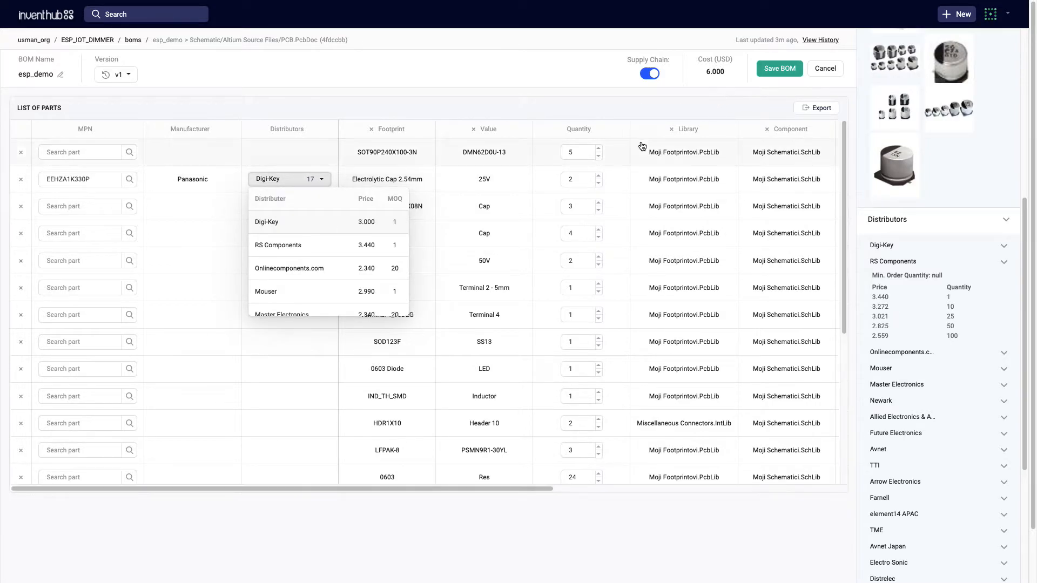
mouse_move(393, 228)
mouse_move(357, 255)
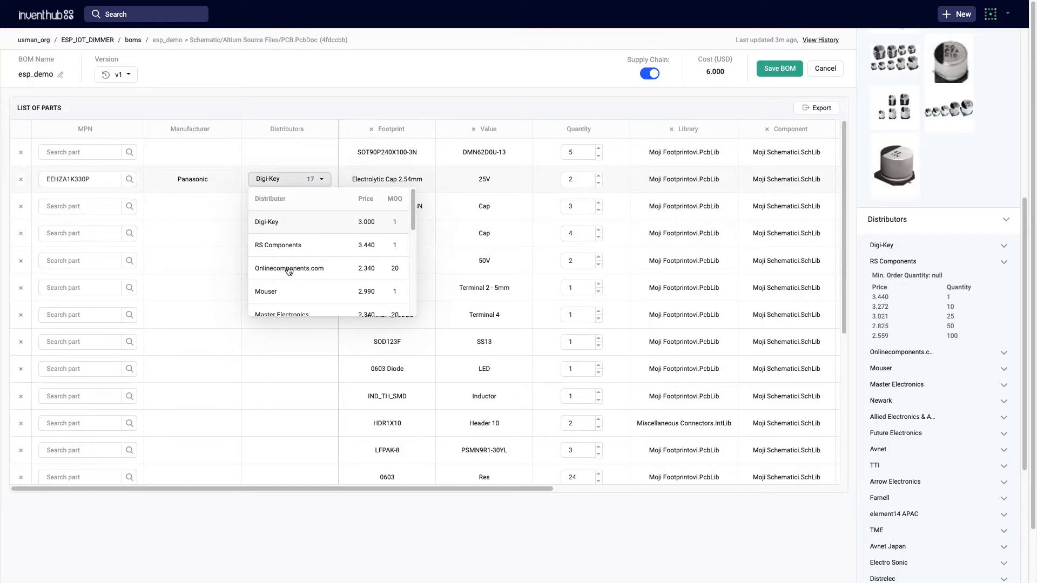
left_click(373, 251)
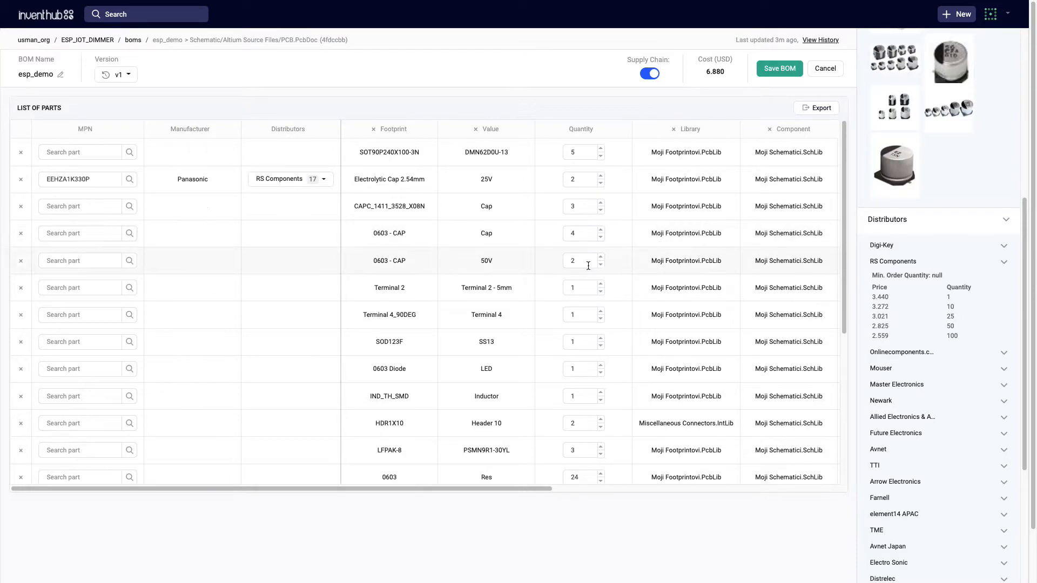
Step: Save the edited esp_demo BOM as a new revision named v2
scroll(409, 336, "down", 5)
scroll(409, 337, "up", 5)
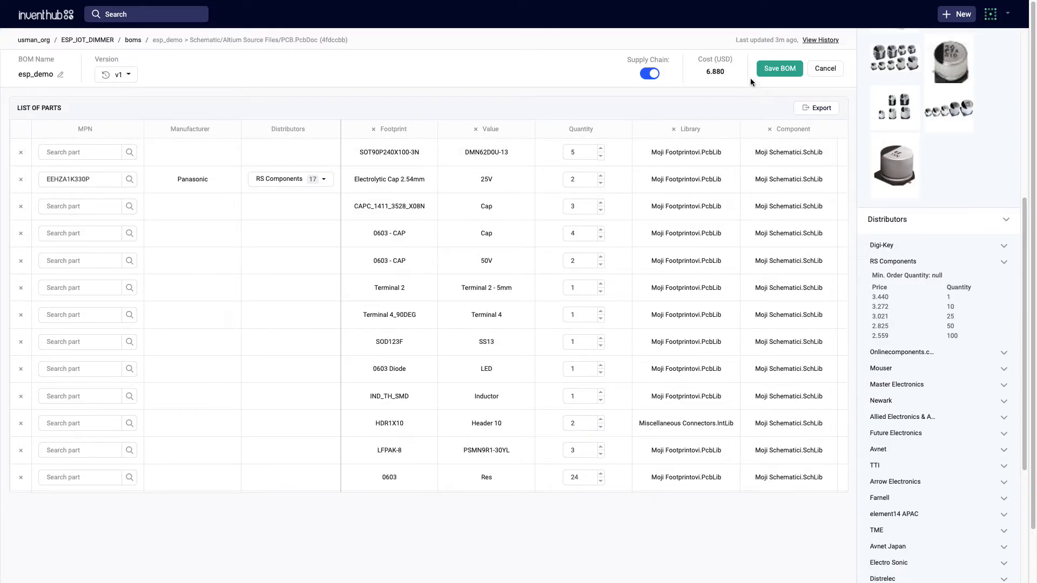
left_click(779, 68)
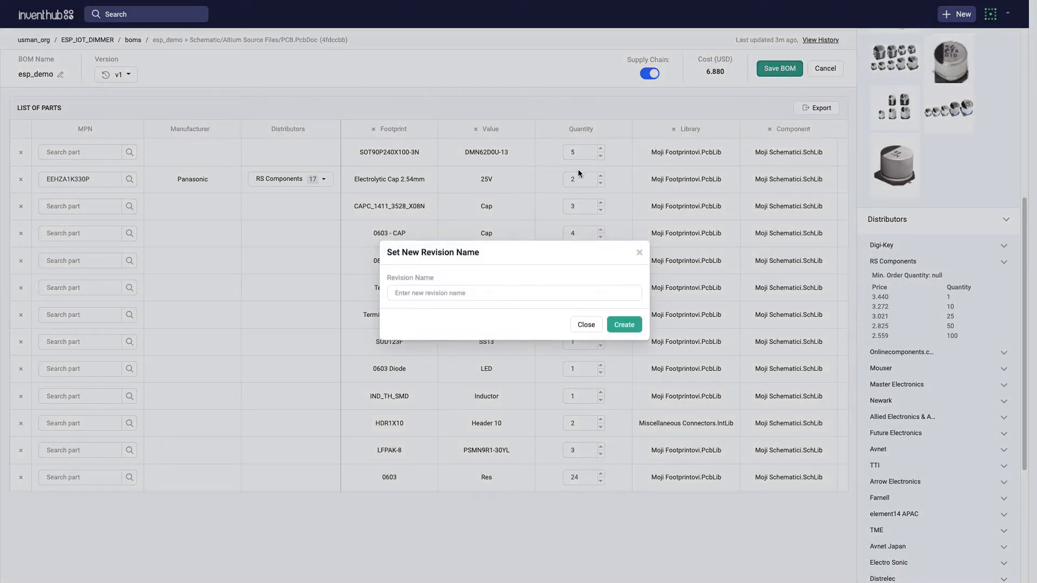
left_click(477, 299)
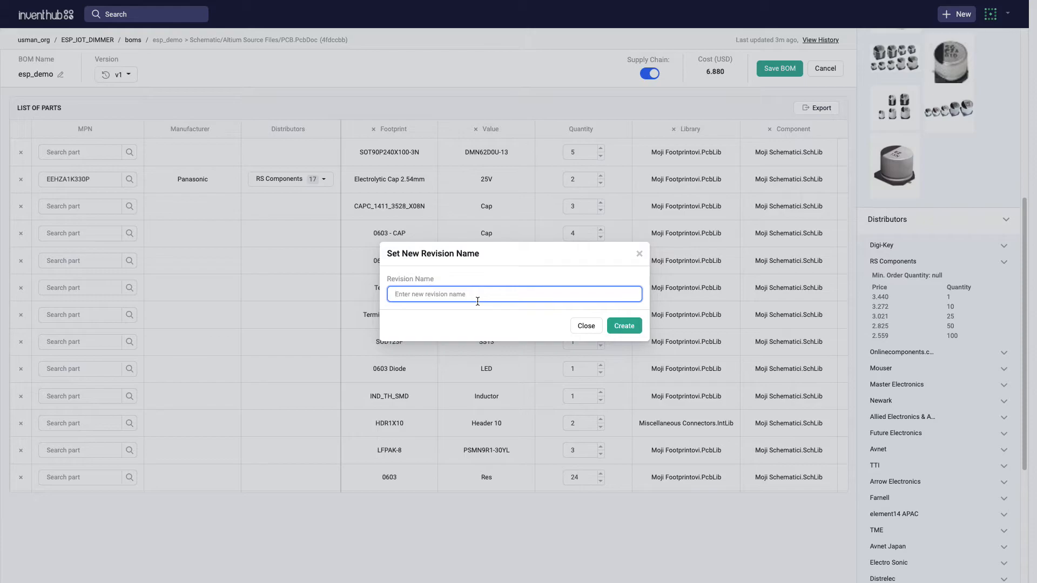
type("v2")
left_click(623, 327)
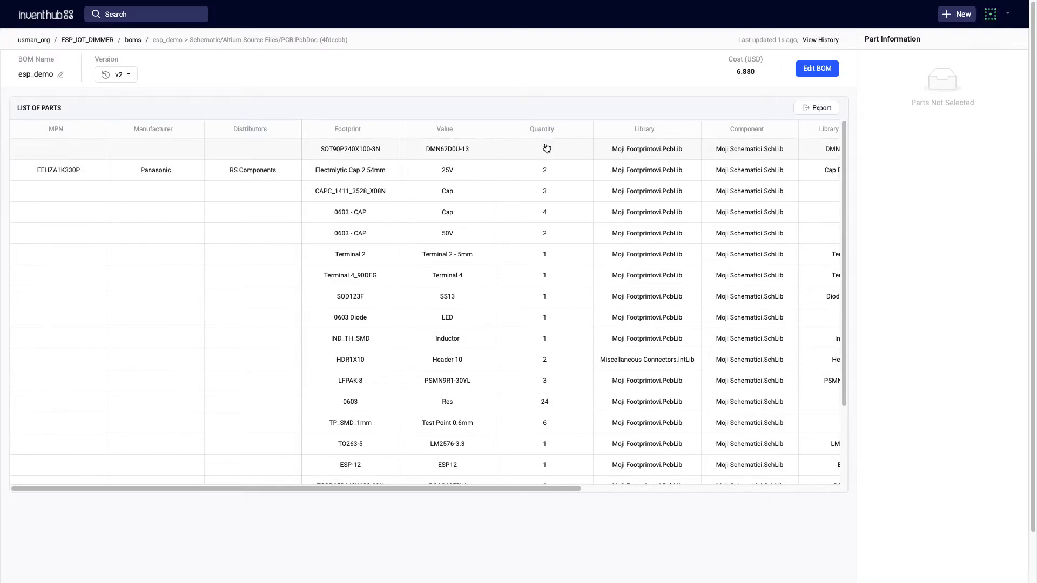
Step: View the esp_demo revision history and examine the list of parts in version v1
left_click(810, 40)
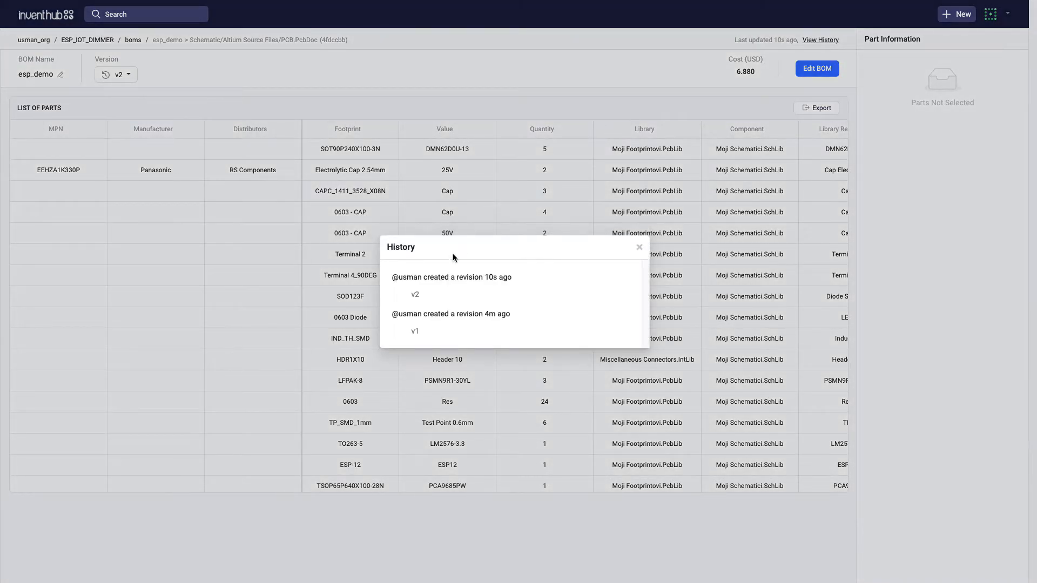
left_click(639, 247)
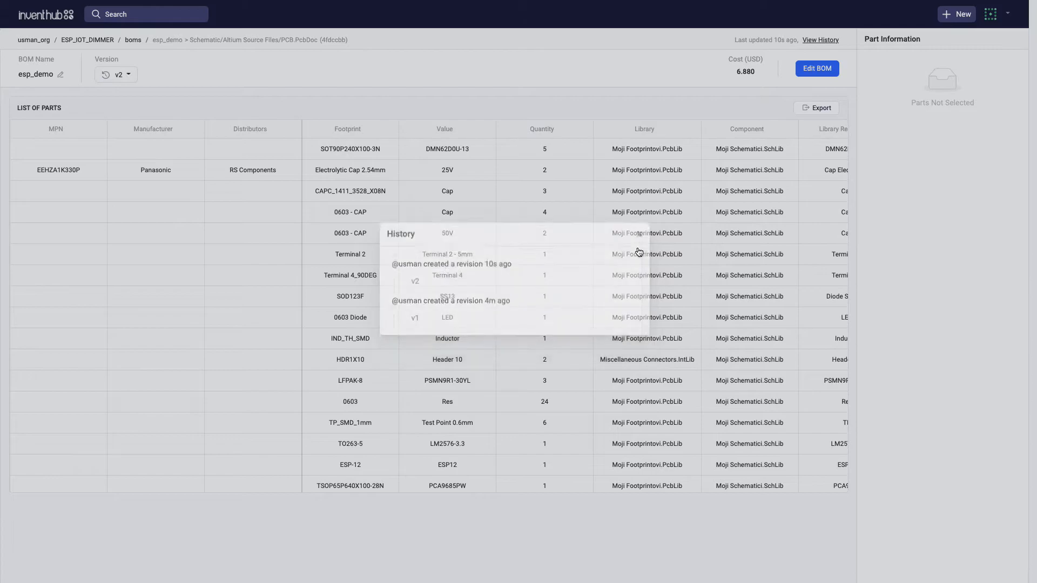
left_click(106, 77)
left_click(105, 112)
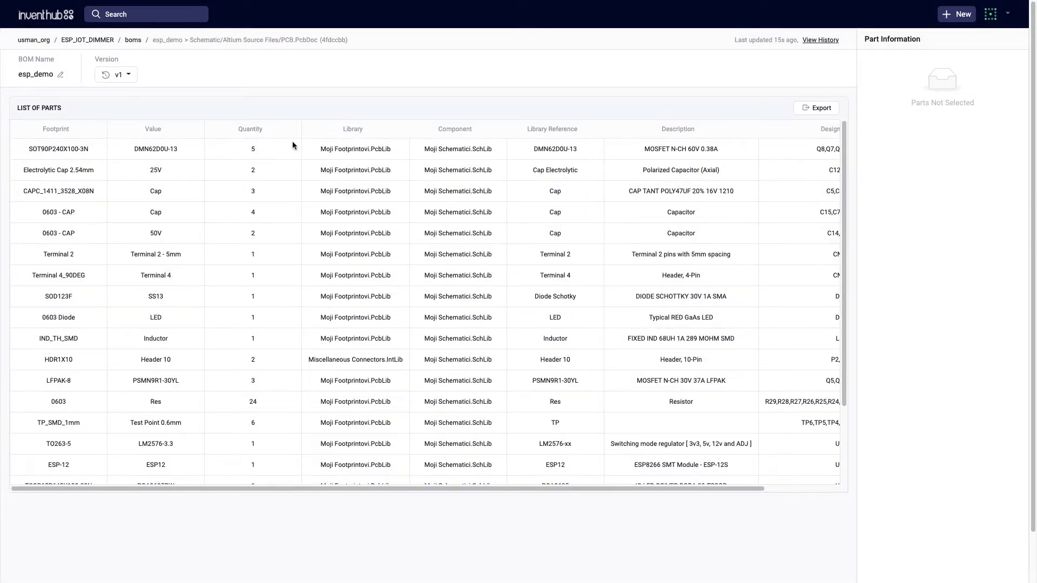
scroll(135, 287, "down", 2)
scroll(135, 287, "up", 1)
scroll(136, 287, "down", 4)
scroll(135, 286, "up", 5)
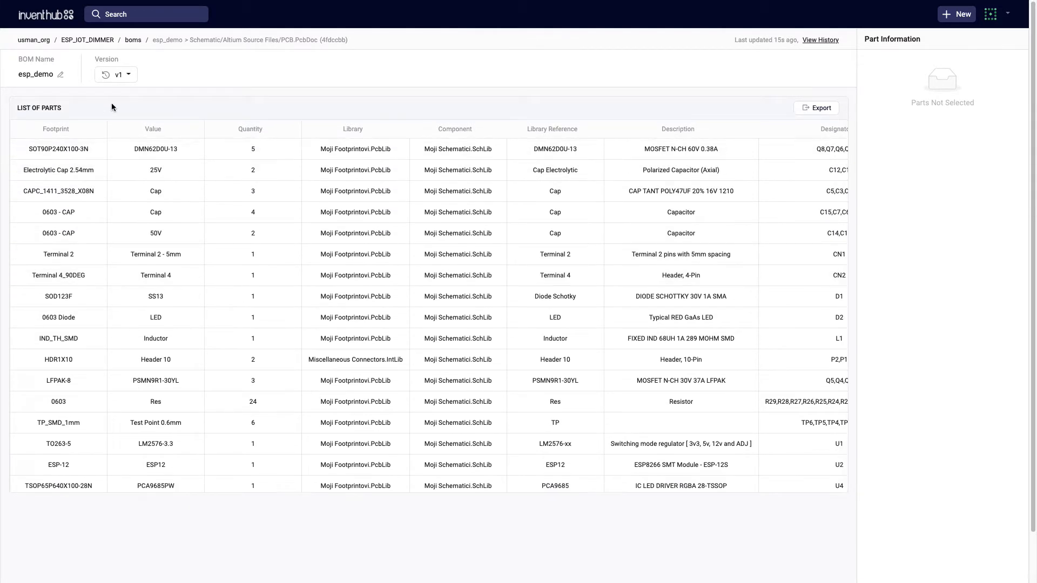
Step: Switch esp_demo back to version v2 and return to the project's list of BOMs
left_click(114, 75)
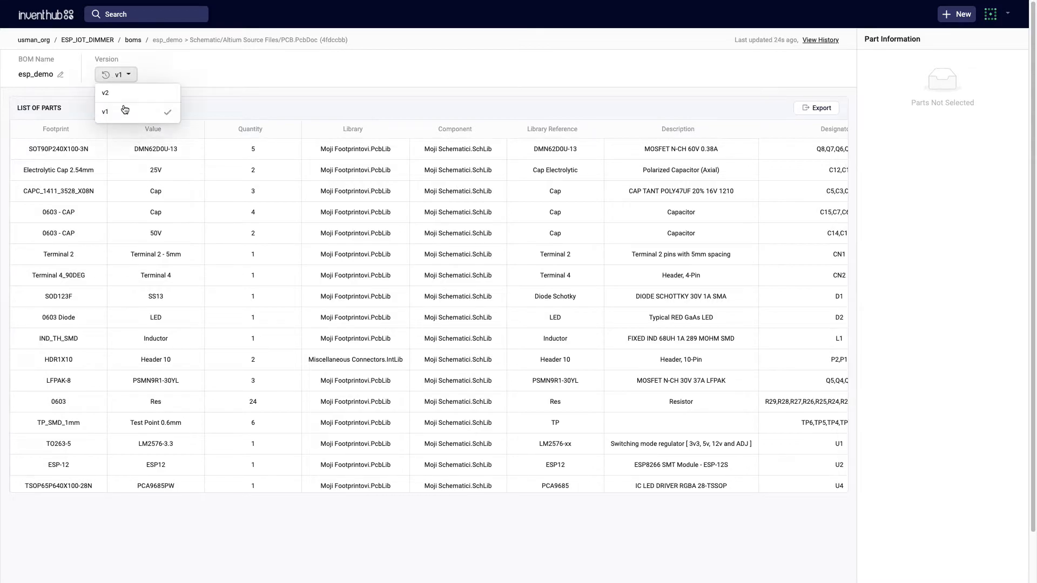
left_click(124, 96)
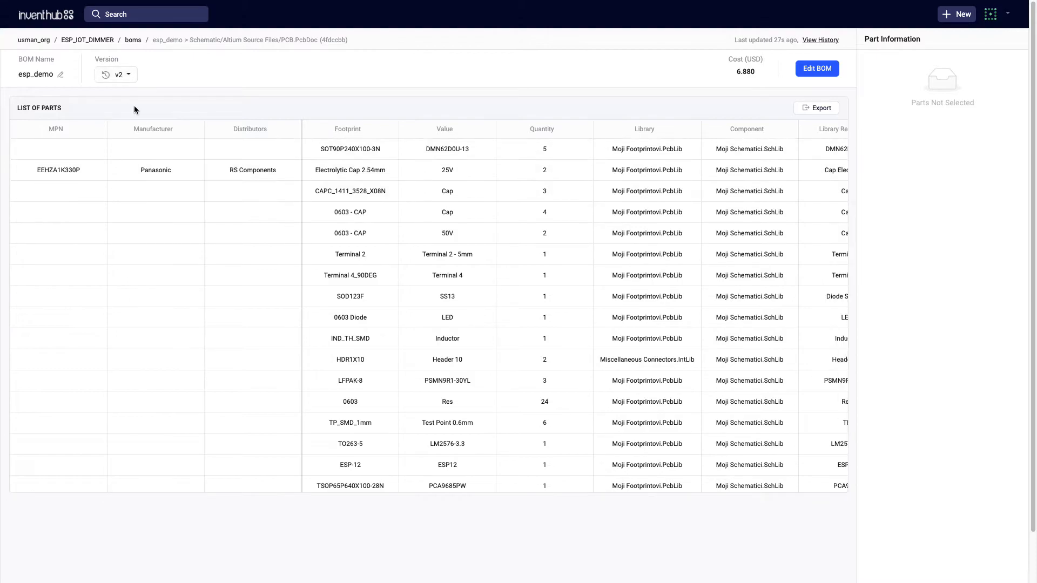
left_click(127, 41)
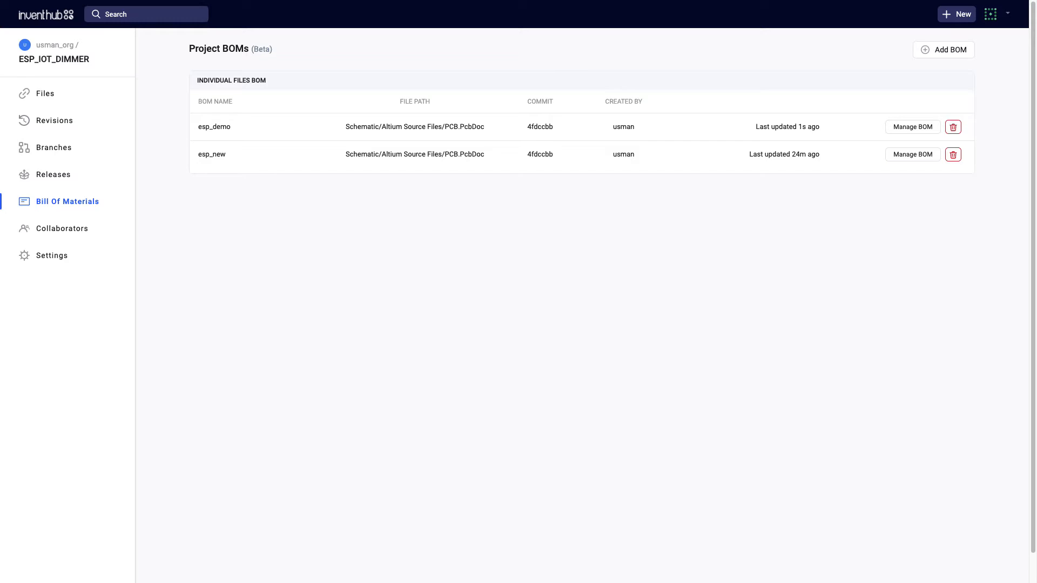
left_click(964, 50)
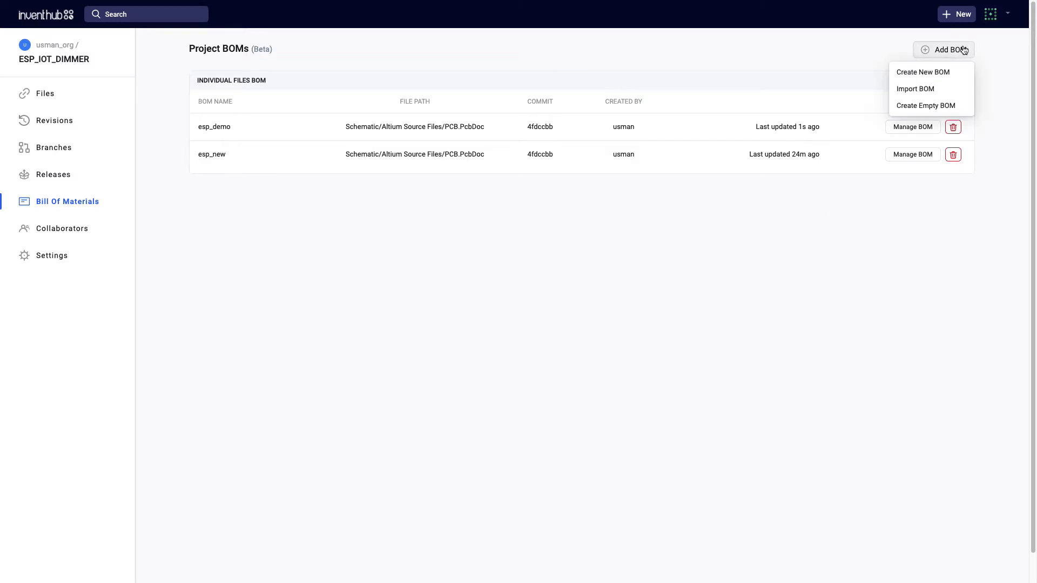
left_click(945, 107)
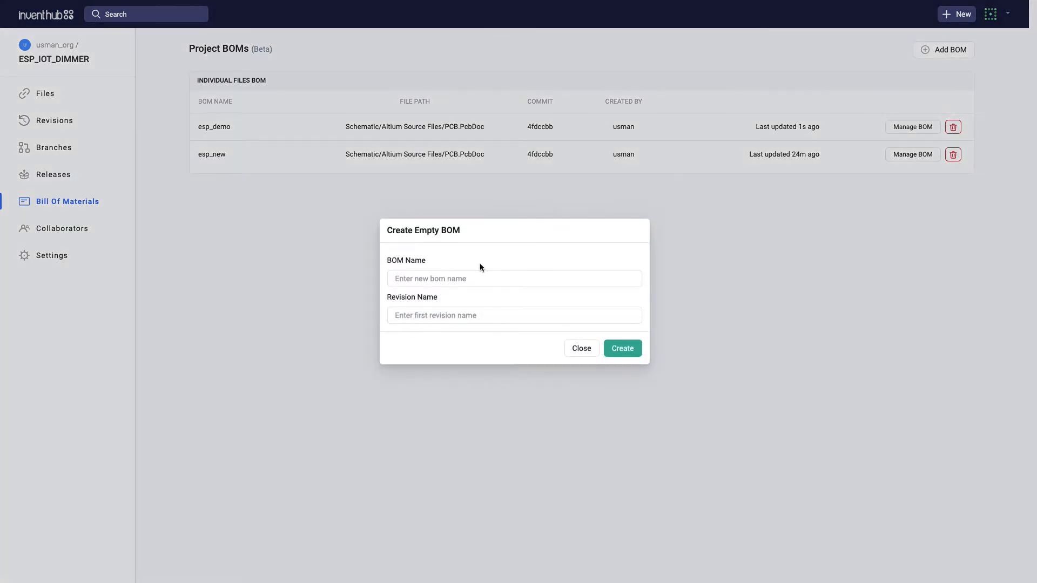
left_click(479, 275)
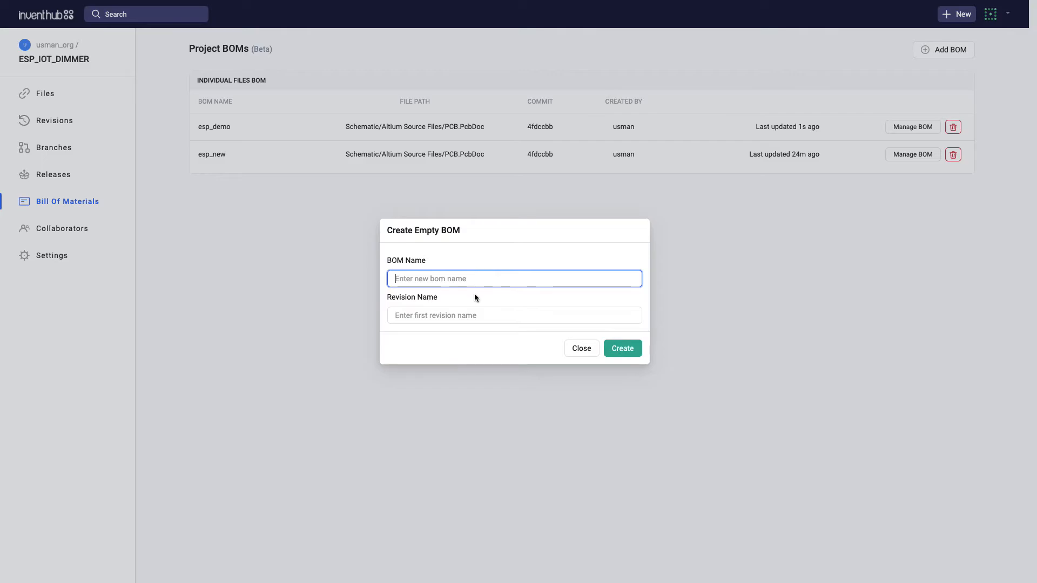
type("esp_import")
left_click(474, 329)
left_click(476, 323)
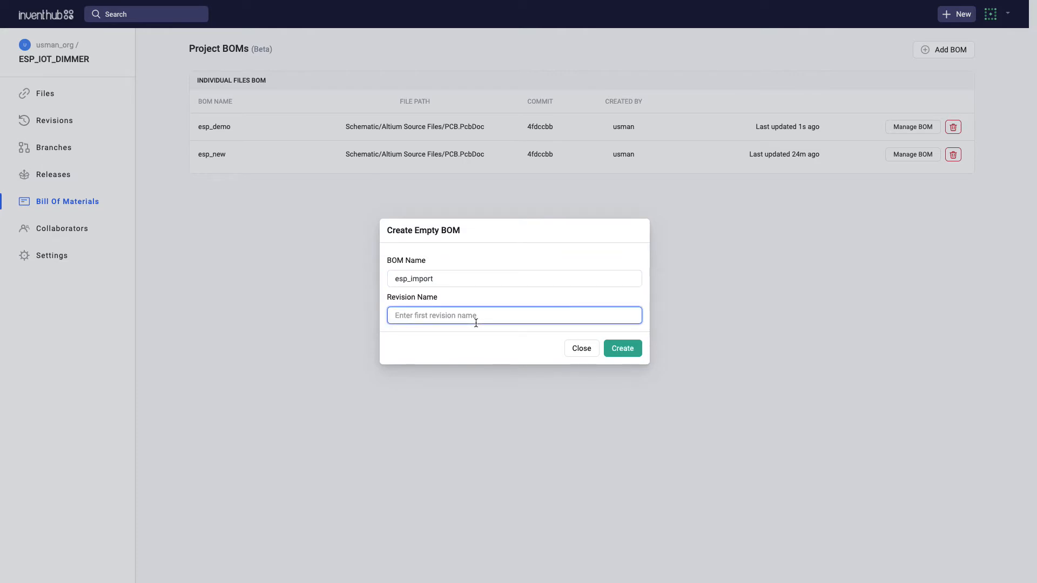
type("1.1")
left_click(588, 350)
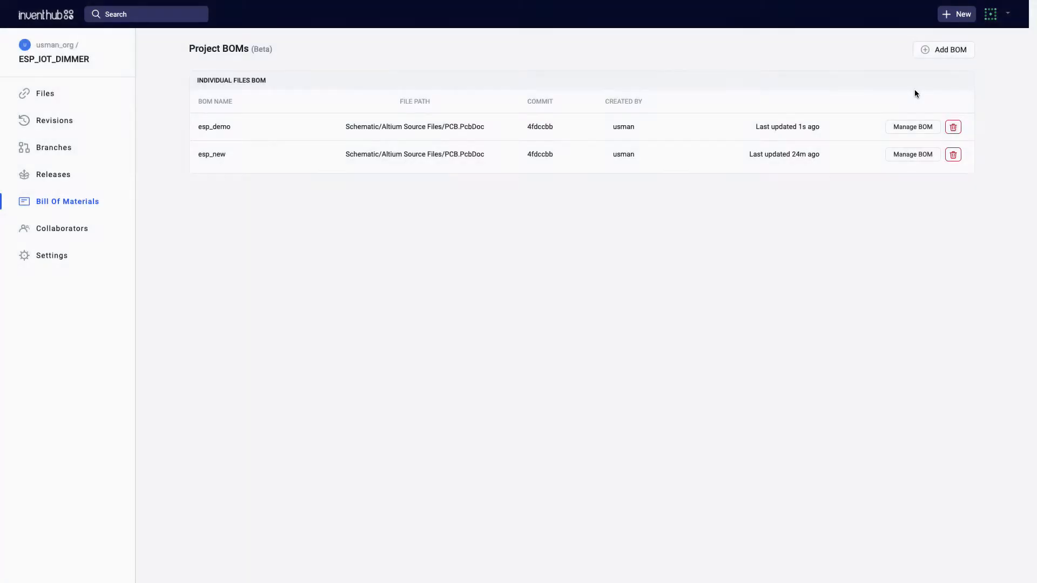
Step: Start a BOM import with the BOM name esp_import and the revision name 1.1
left_click(923, 50)
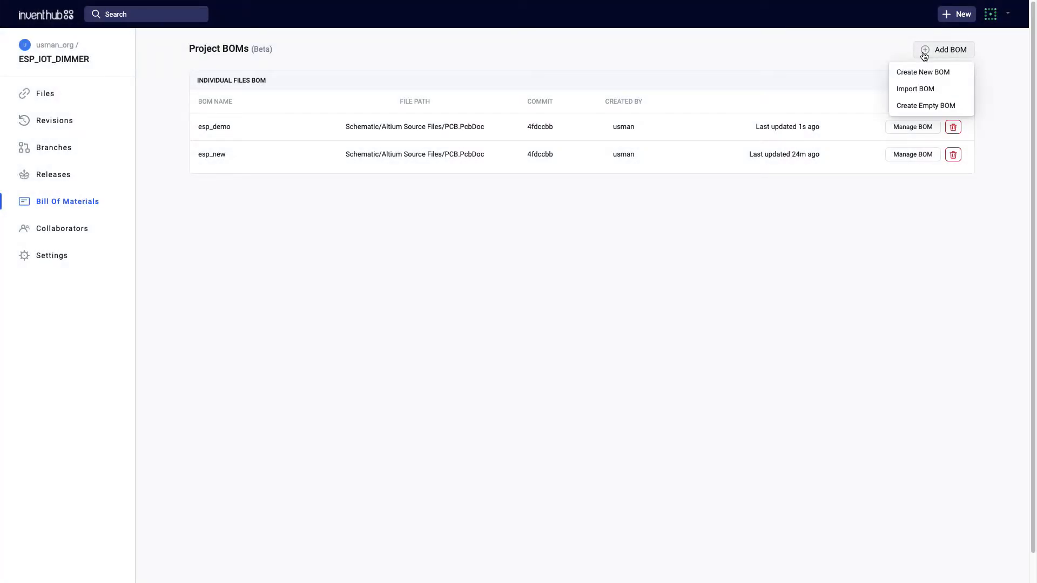
left_click(919, 90)
left_click(551, 258)
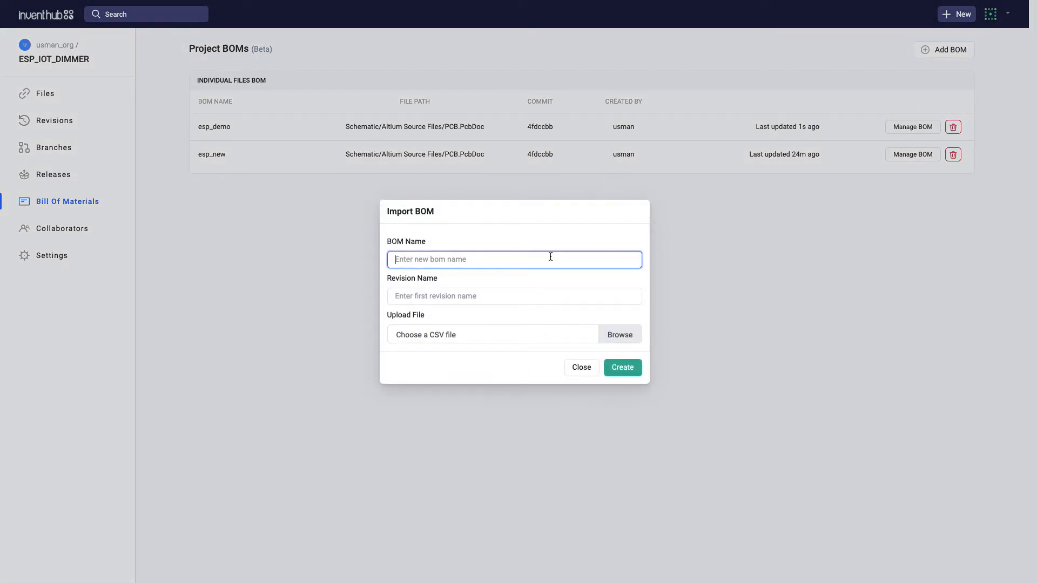
type("esp_import")
left_click(539, 300)
type("1.1")
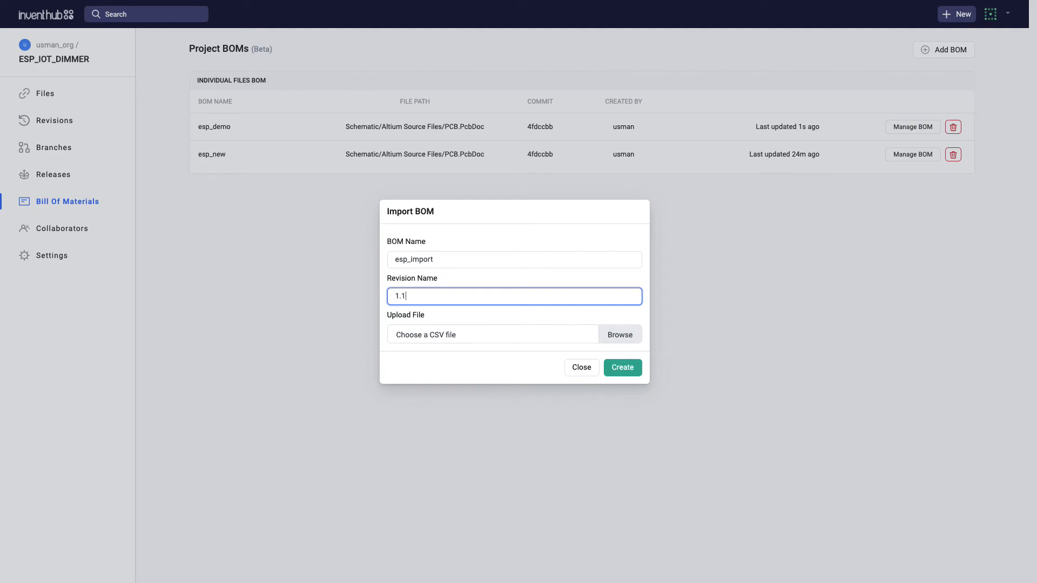
Step: Choose ESP_IoT_Dimmer.csv from the demo folder in Downloads as the upload file and create the imported BOM
left_click(538, 341)
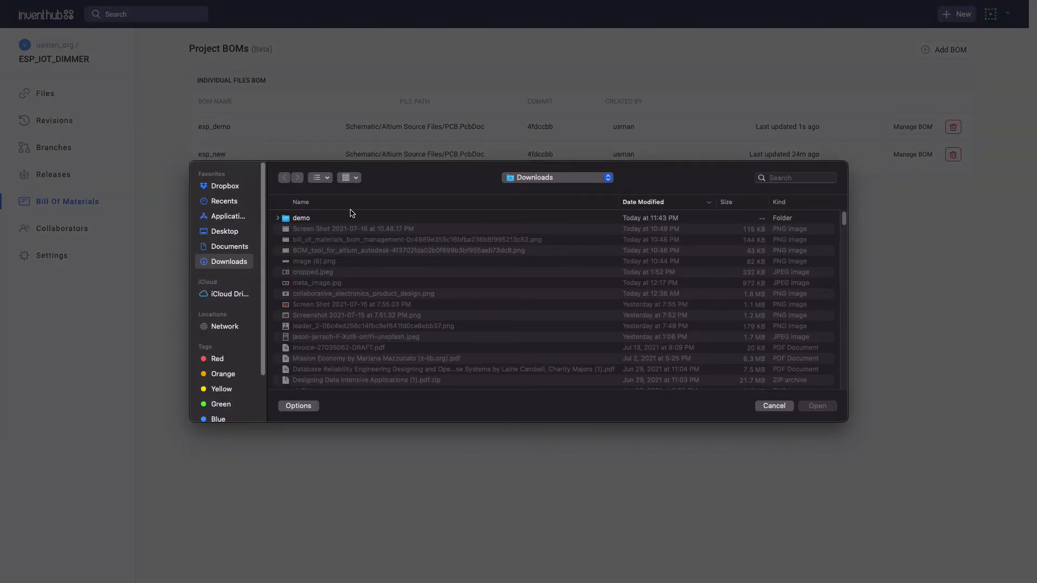
double_click(350, 218)
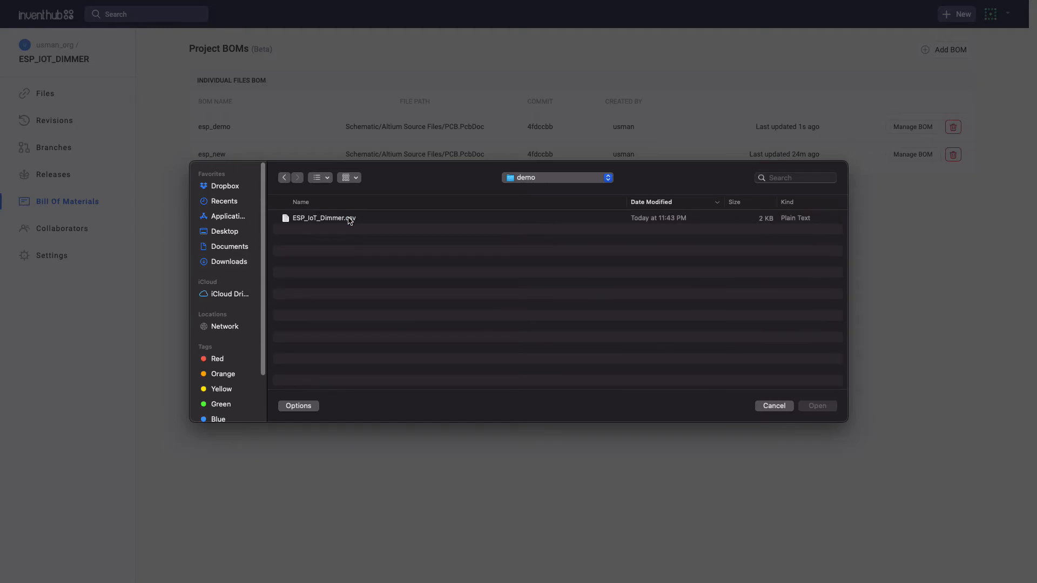
left_click(350, 219)
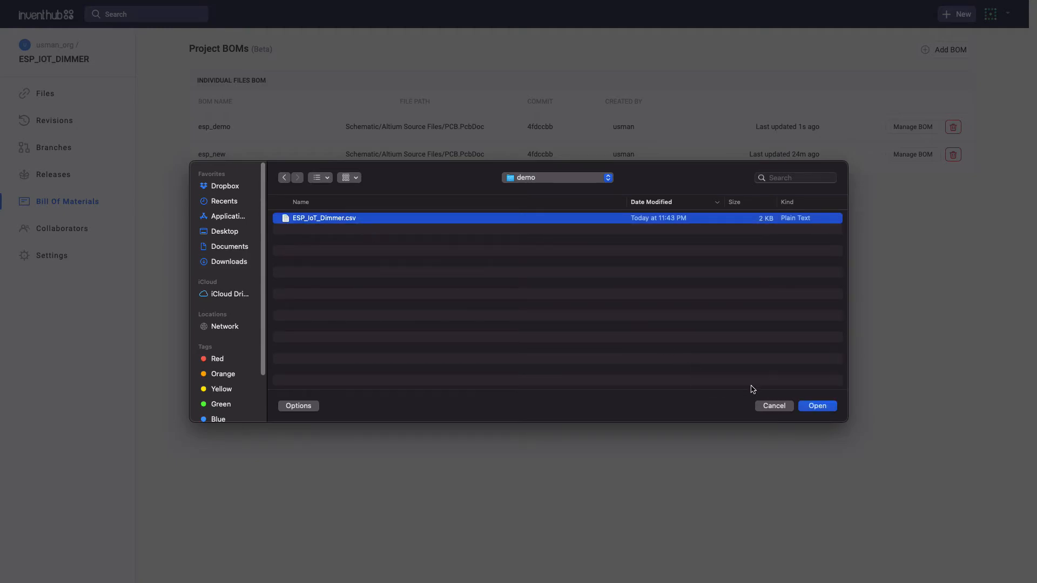
left_click(818, 406)
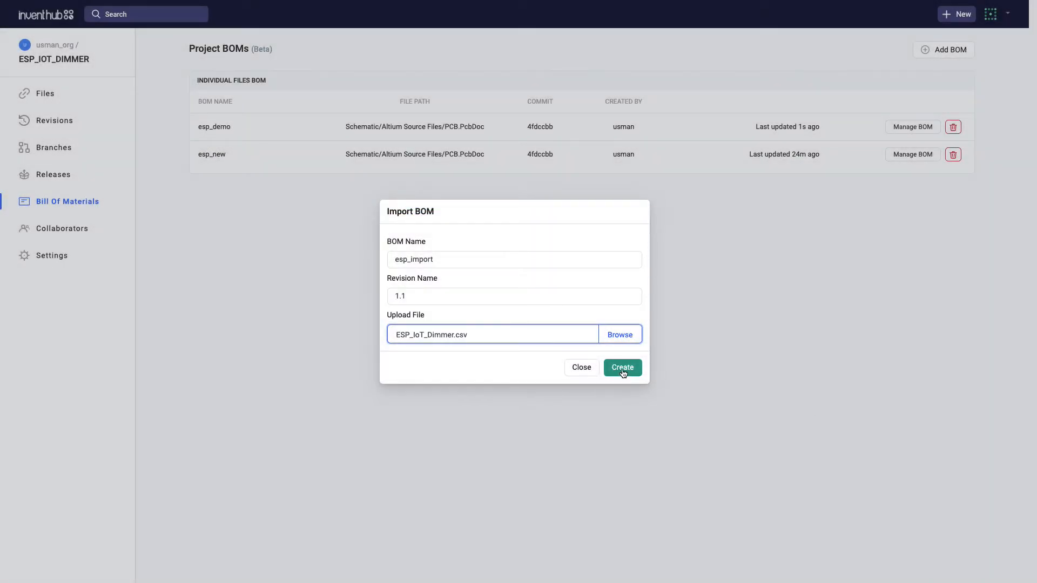
left_click(622, 368)
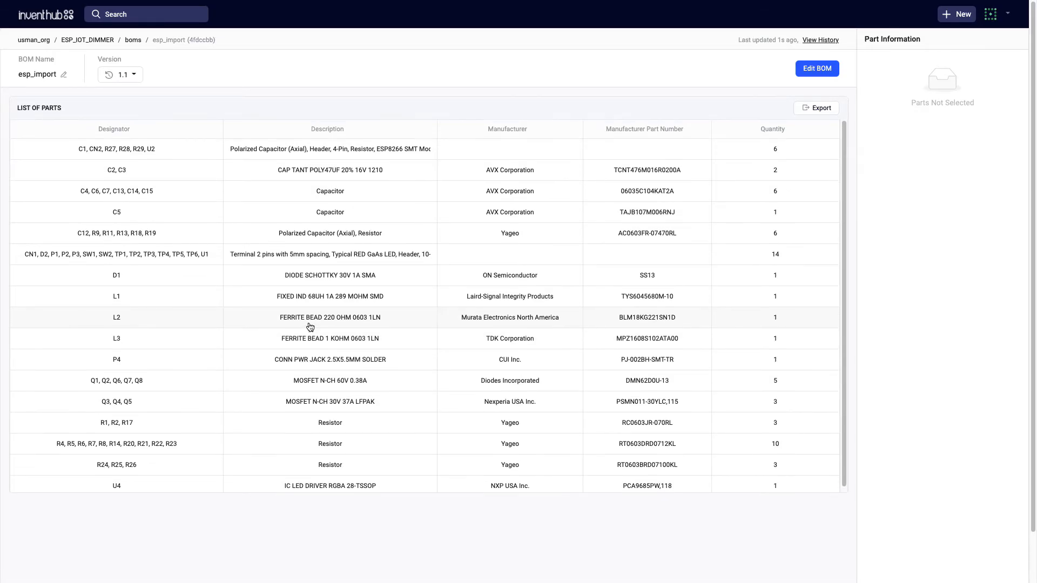
Step: Look through the imported list of parts and display the row information for the C2, C3 capacitors
scroll(310, 327, "down", 1)
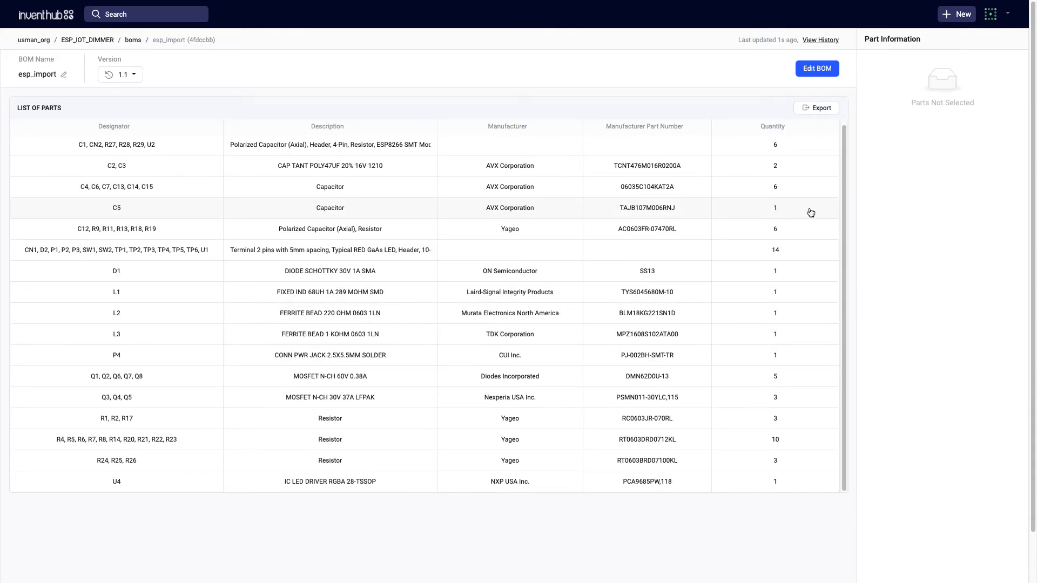
left_click(757, 165)
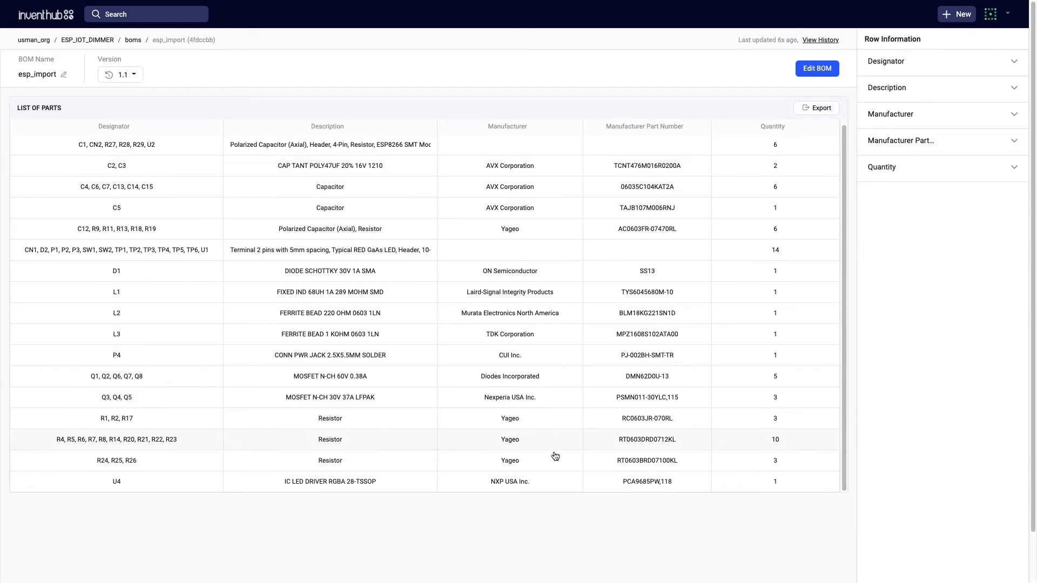
scroll(549, 459, "down", 1)
scroll(549, 461, "down", 2)
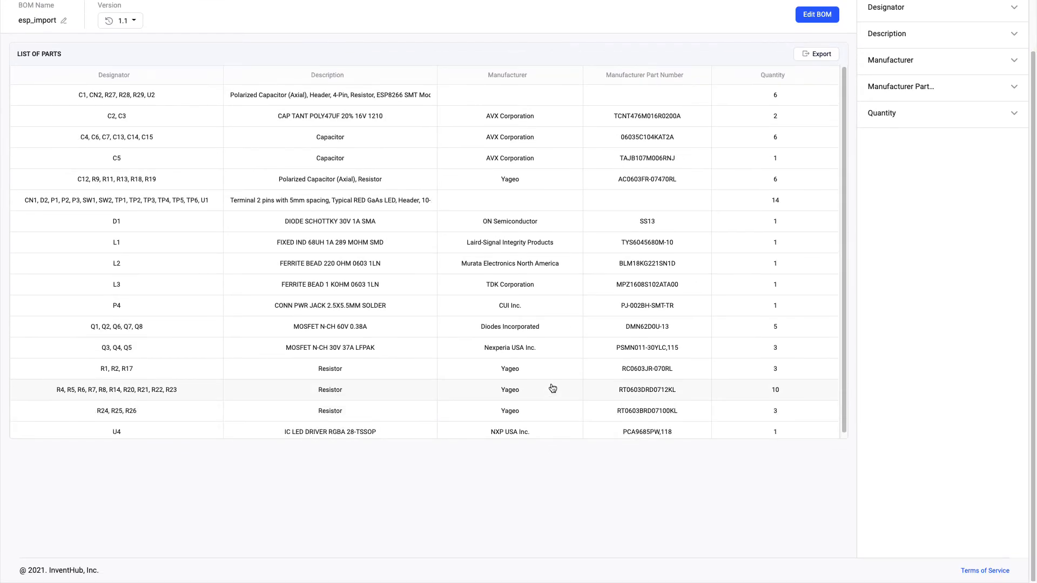
scroll(564, 255, "up", 3)
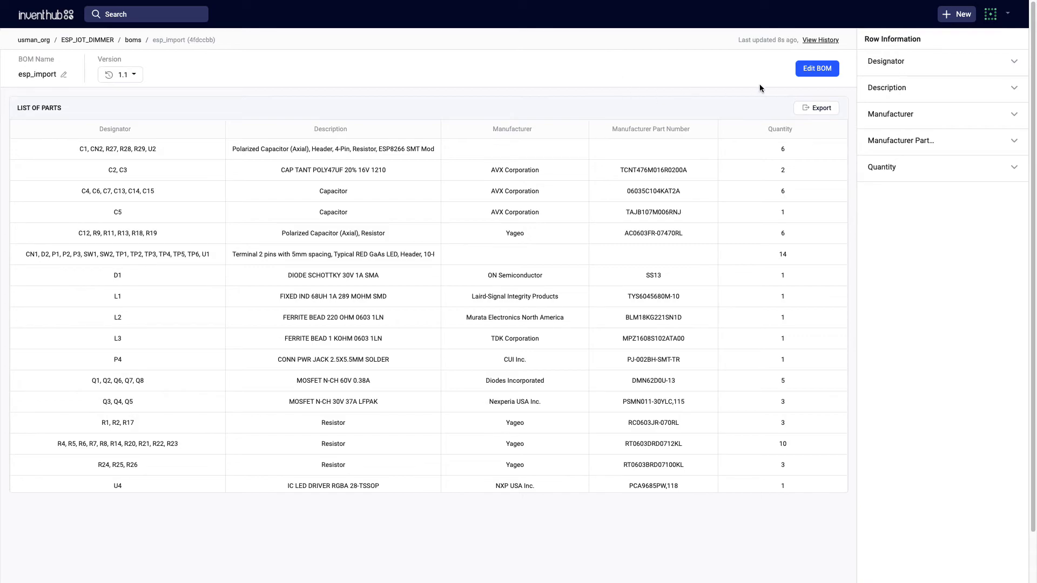
Step: Examine the esp_import parts table in editing mode, leave editing without saving and return to the project's list of BOMs
left_click(799, 75)
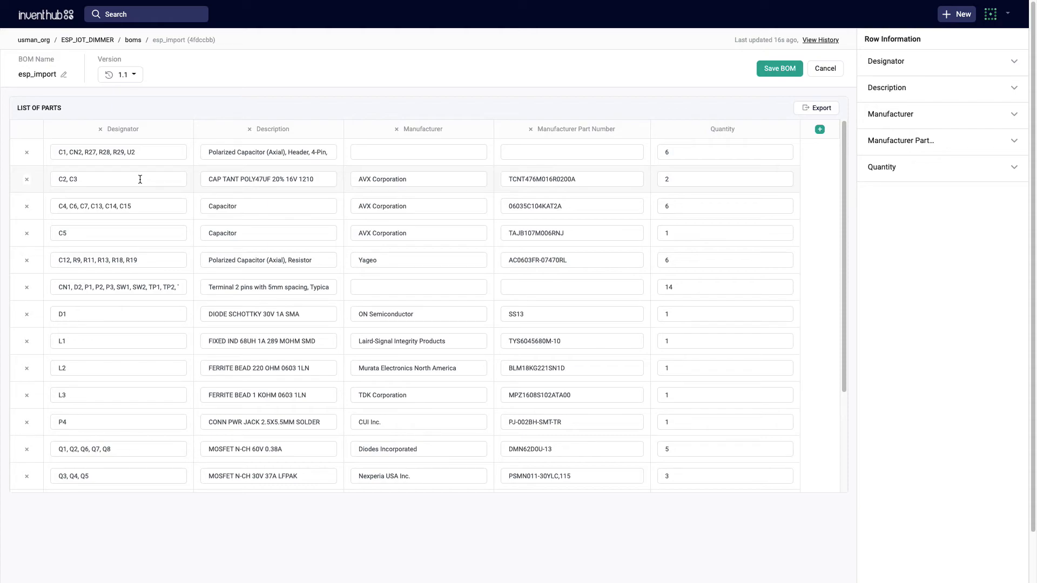
scroll(380, 320, "down", 1)
scroll(380, 321, "down", 3)
scroll(380, 321, "up", 5)
scroll(354, 225, "down", 3)
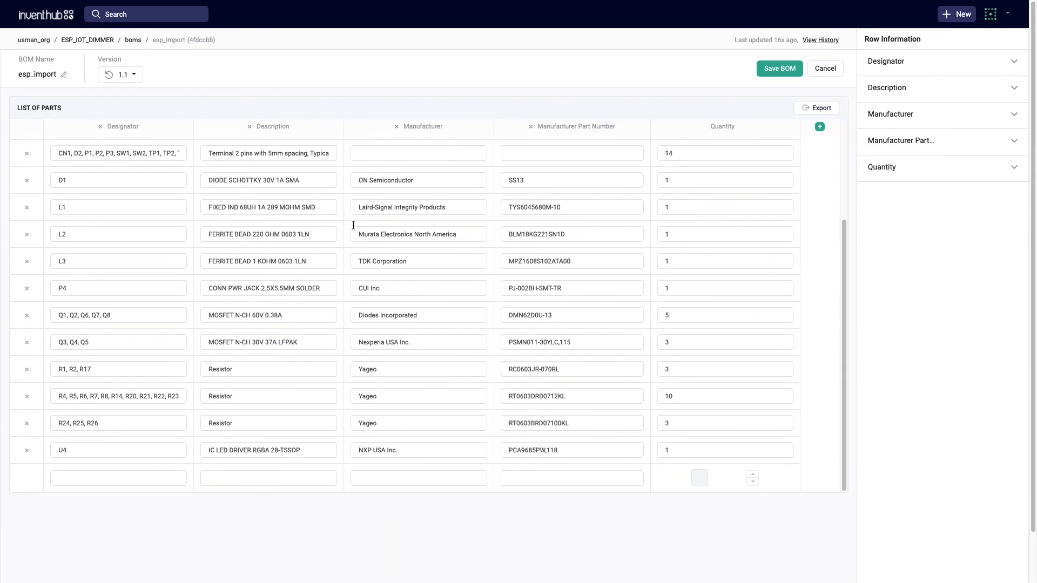
left_click(820, 71)
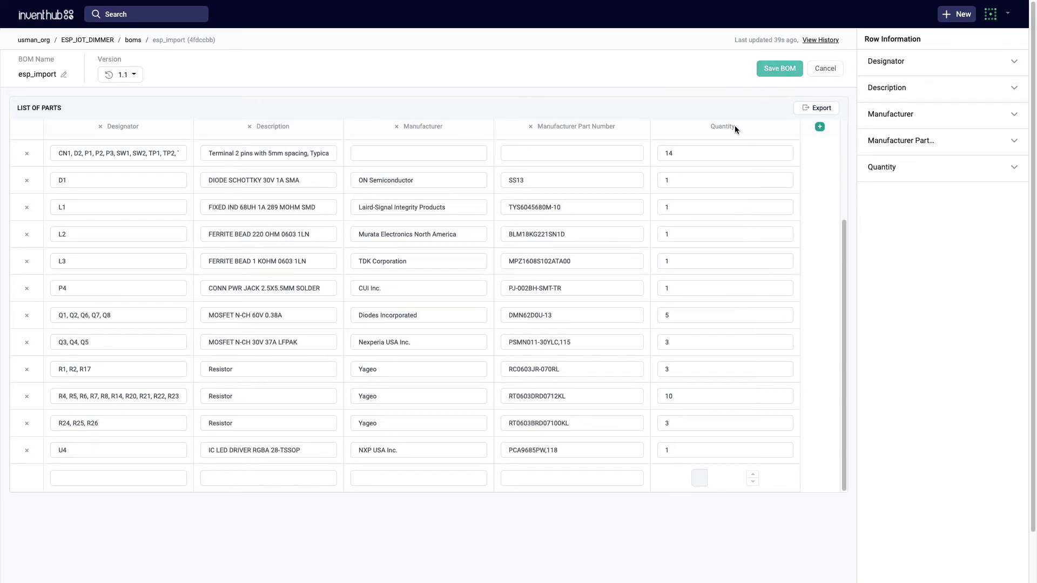
left_click(130, 40)
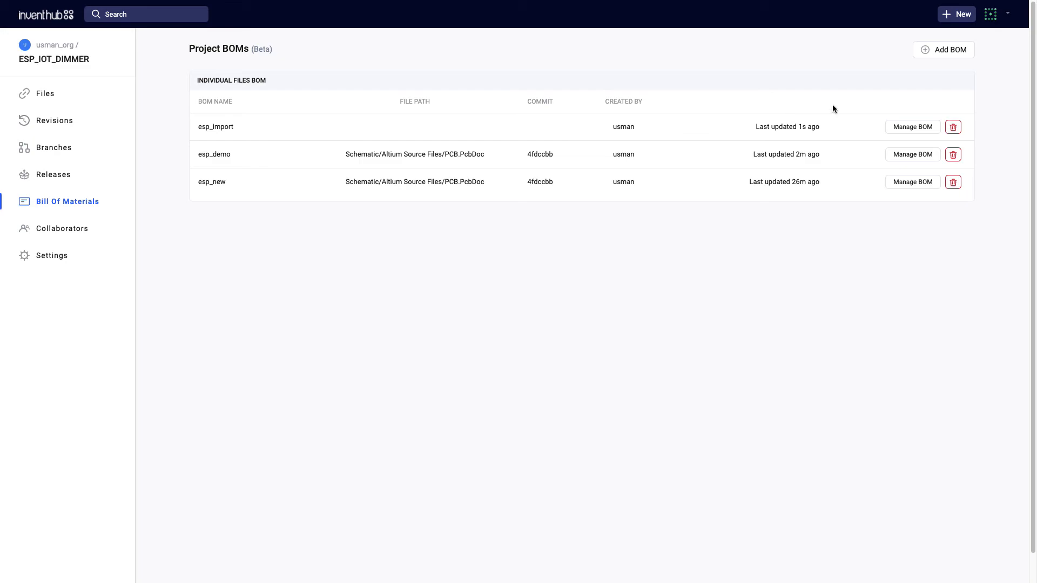
Step: Create an empty BOM named esp_empty with the revision name 1.01
left_click(946, 50)
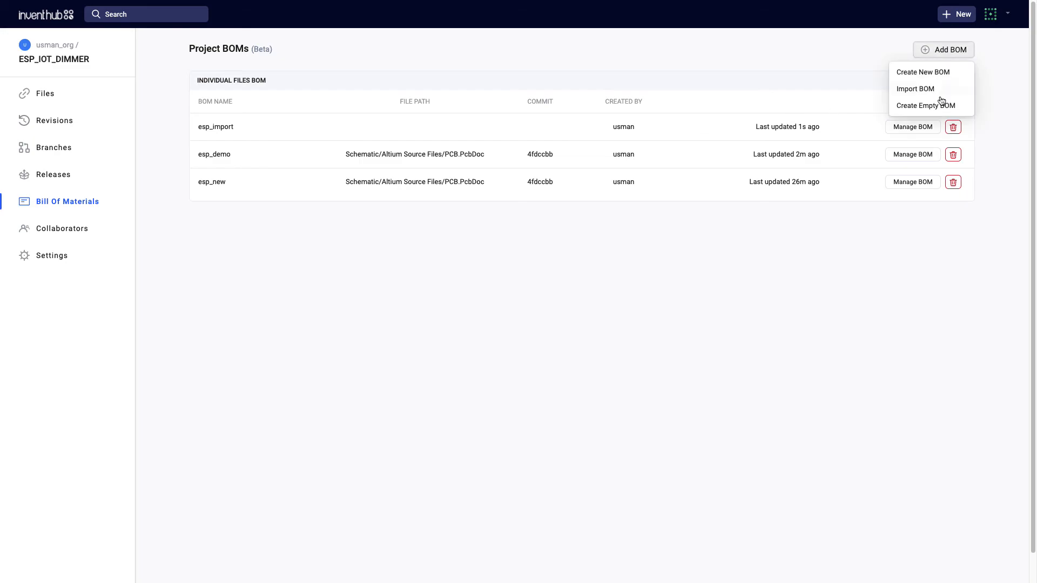
left_click(940, 108)
left_click(415, 287)
type("esp_empty")
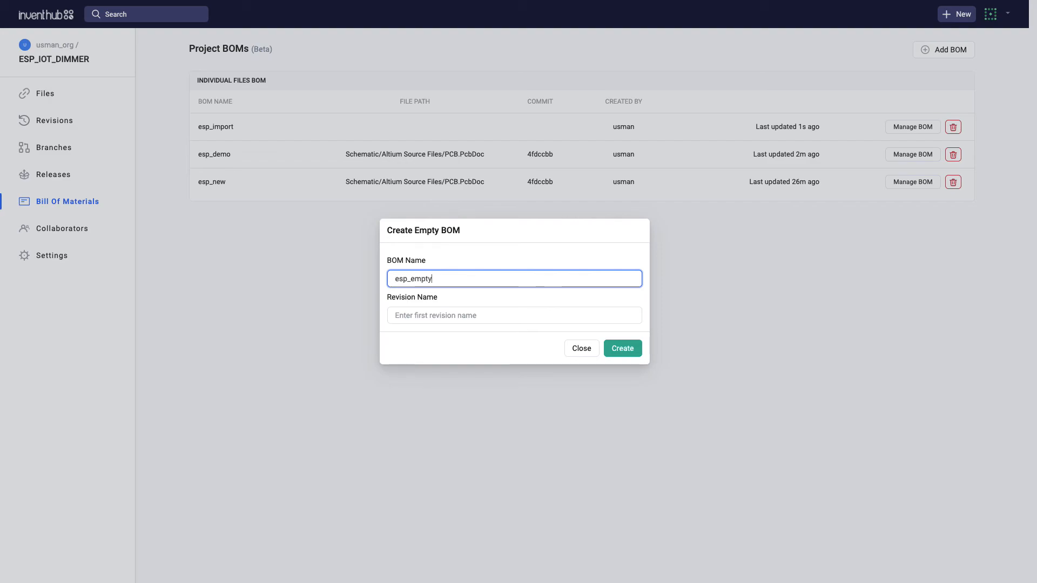
left_click(423, 322)
type("1.0")
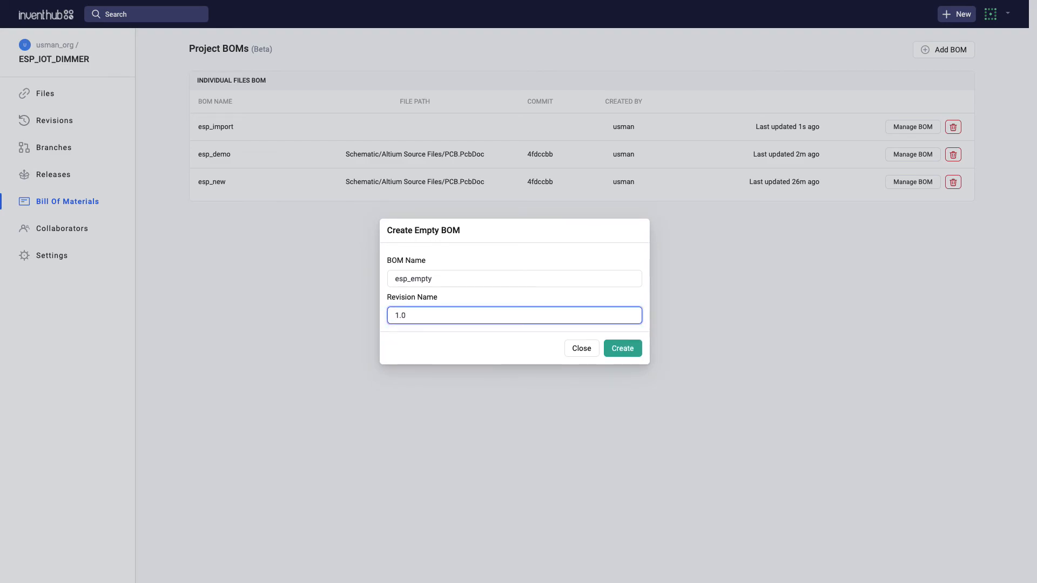
type("1")
left_click(626, 348)
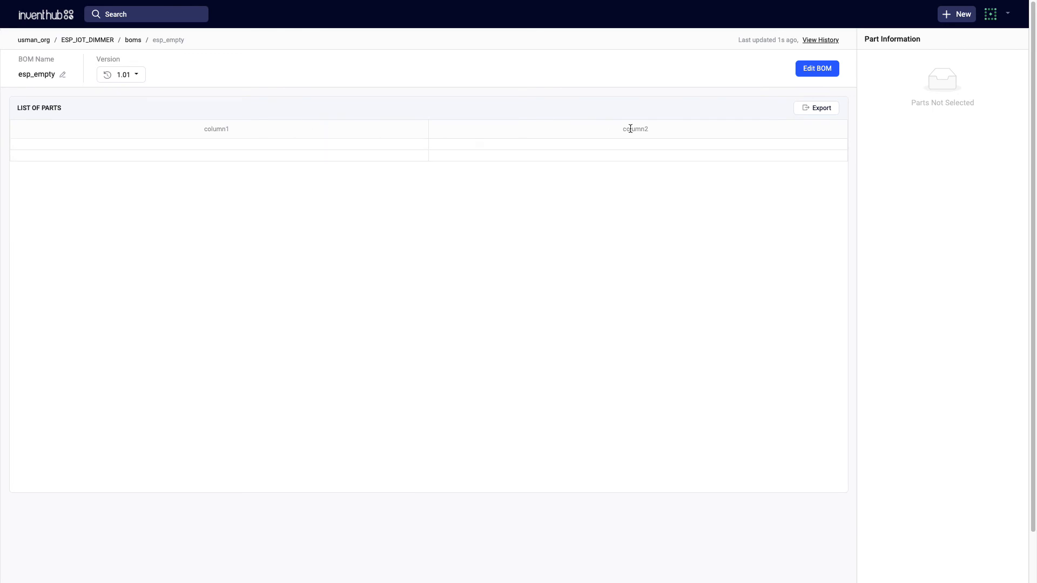
Step: Put the esp_empty BOM into editing, open the new column entry, and add a third row with test under column2
left_click(816, 74)
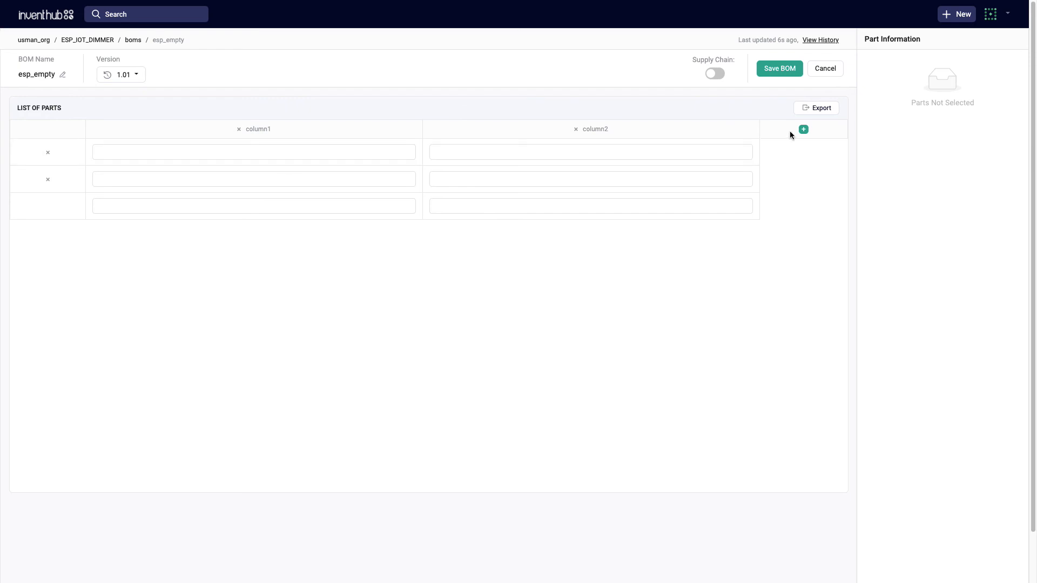
left_click(803, 130)
left_click(686, 130)
left_click(634, 185)
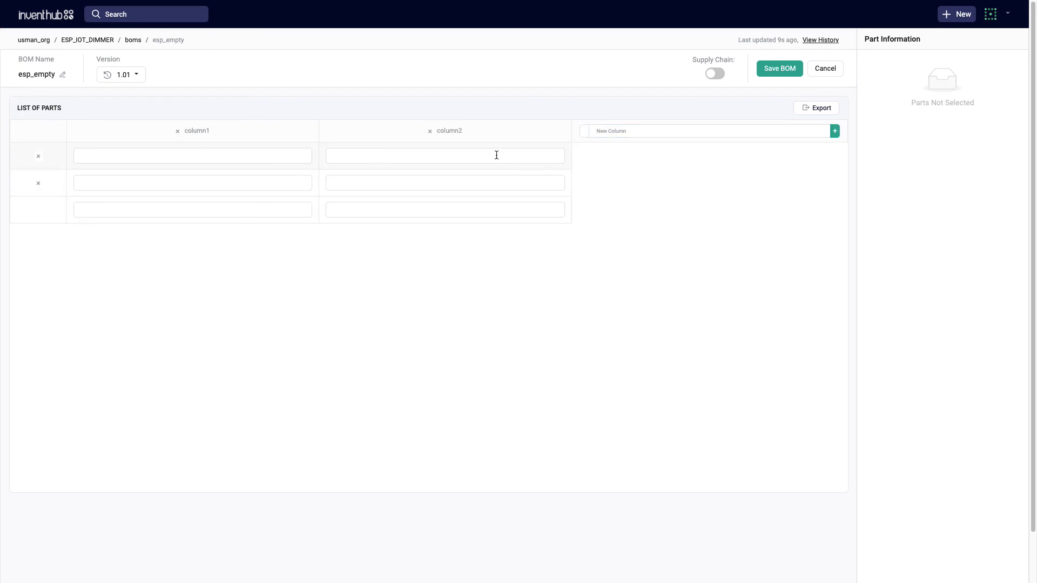
left_click(546, 209)
type("test")
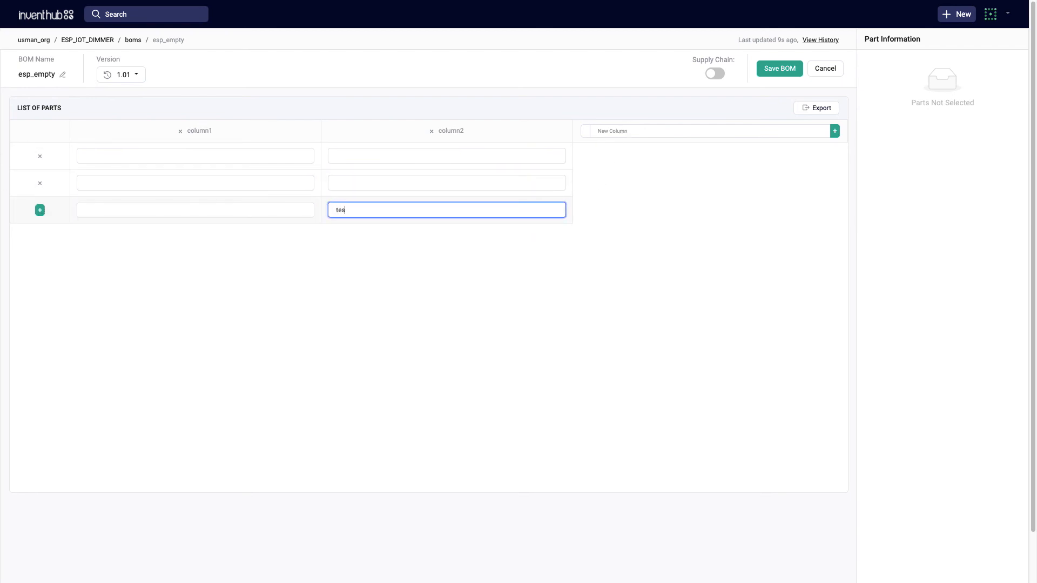
left_click(40, 211)
Step: Save the edited esp_empty BOM as new revision v1 and return to the project's list of BOMs
left_click(768, 72)
left_click(585, 295)
type("v1")
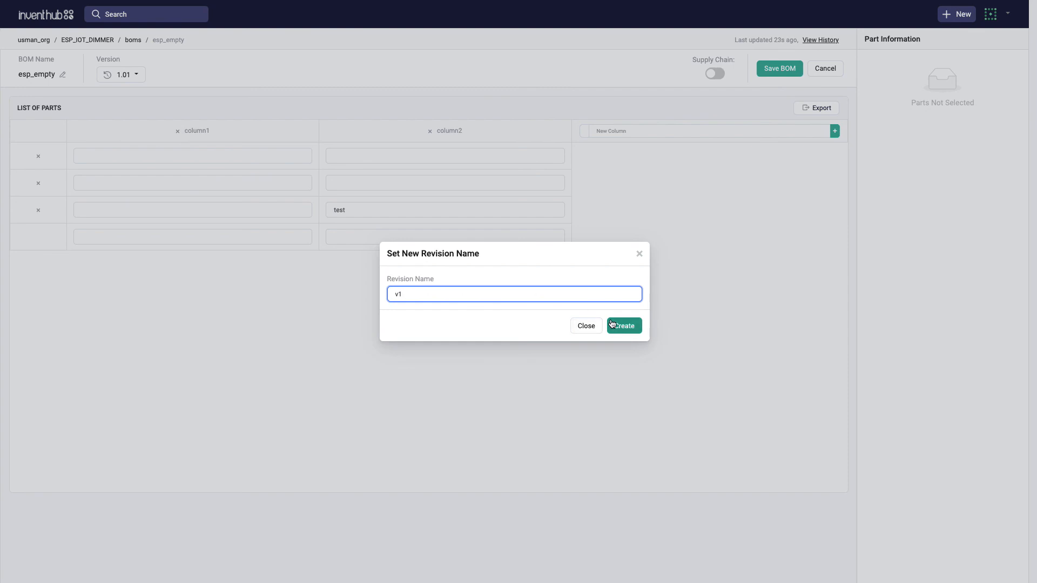
left_click(620, 326)
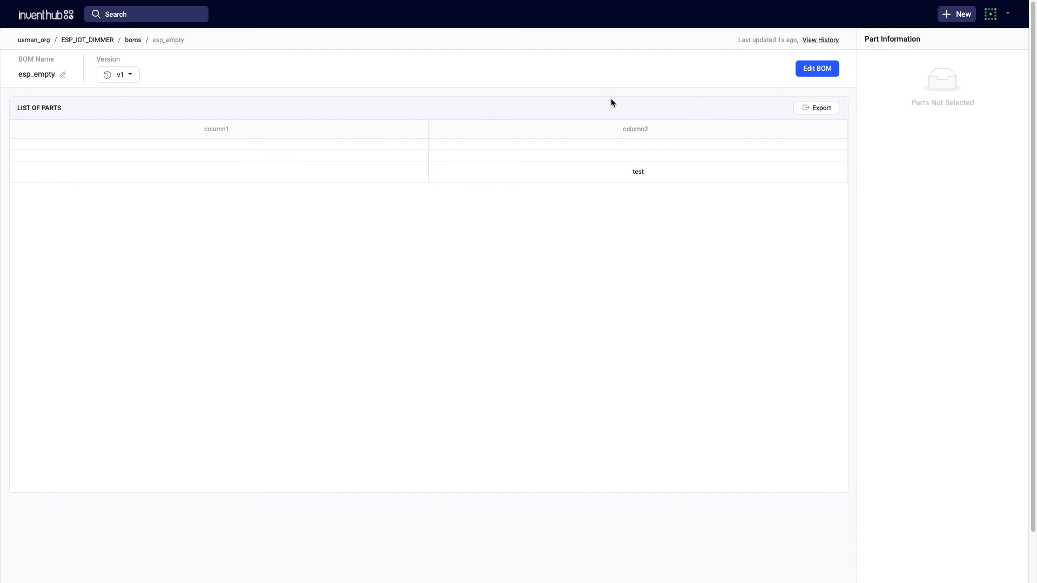
left_click(139, 42)
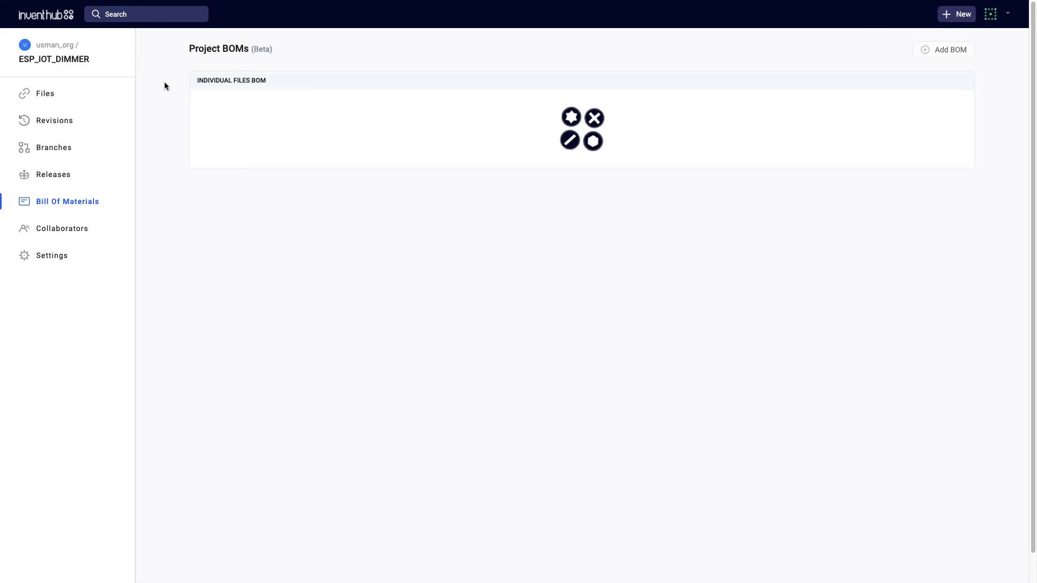